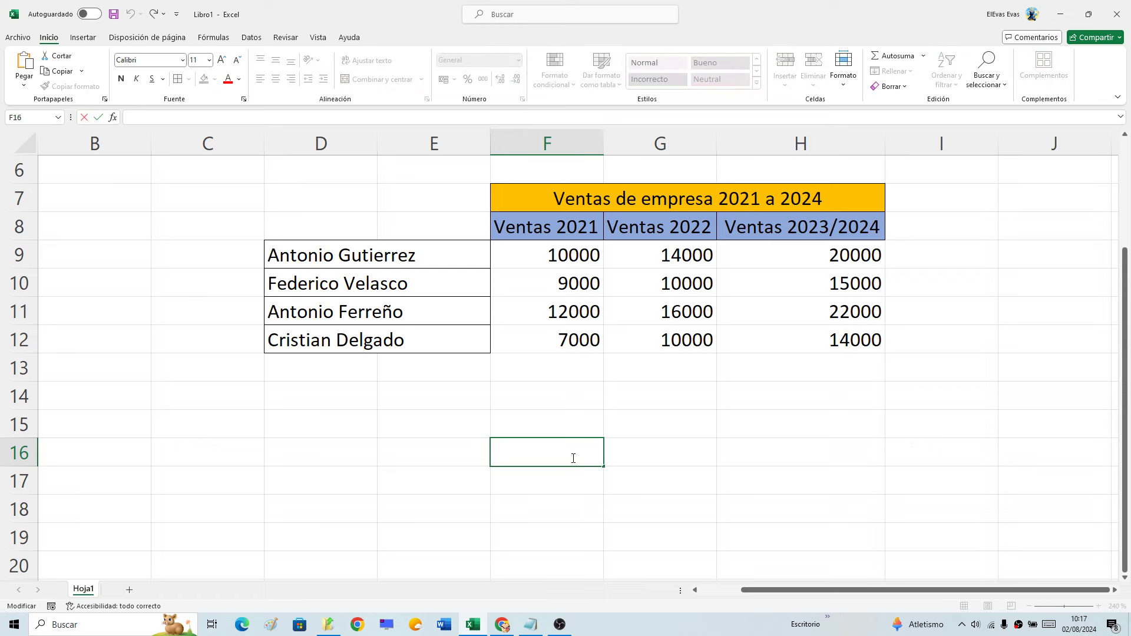
Select the Ventas 2021 figures and the first person's sales across all years
left_click(534, 255)
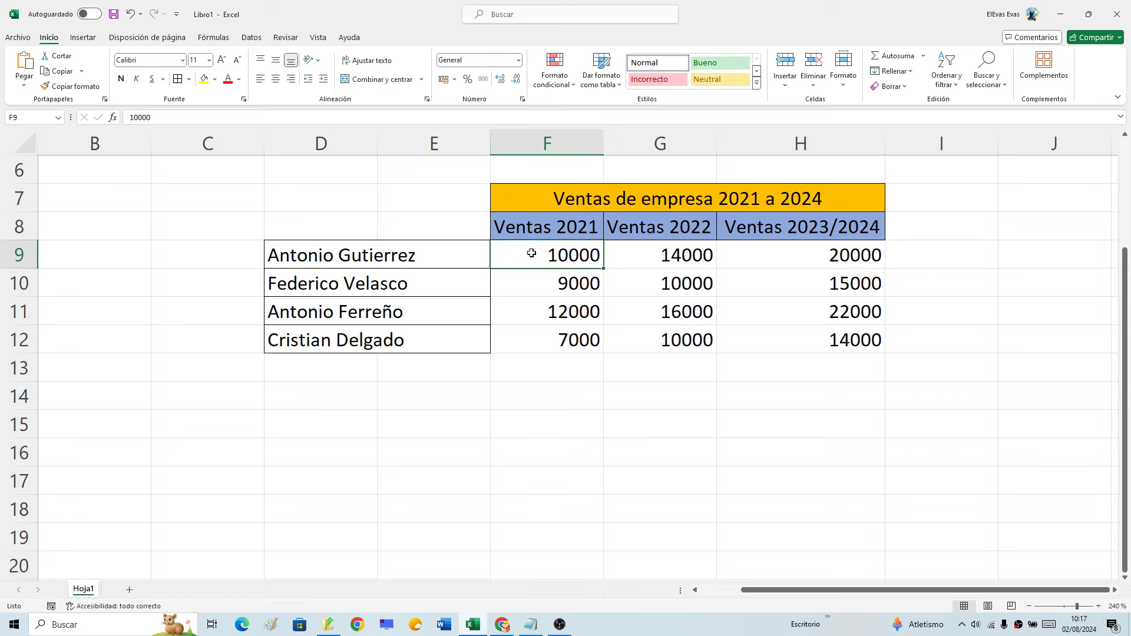
left_click_drag(533, 256, 824, 253)
left_click(525, 256)
left_click_drag(525, 255, 540, 339)
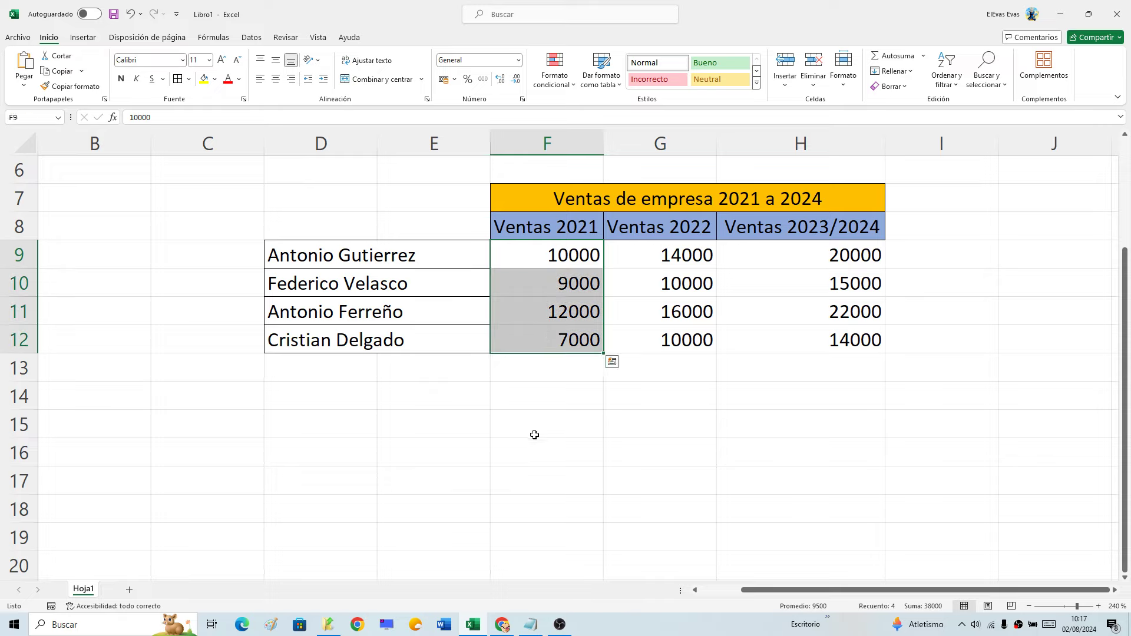
left_click(509, 482)
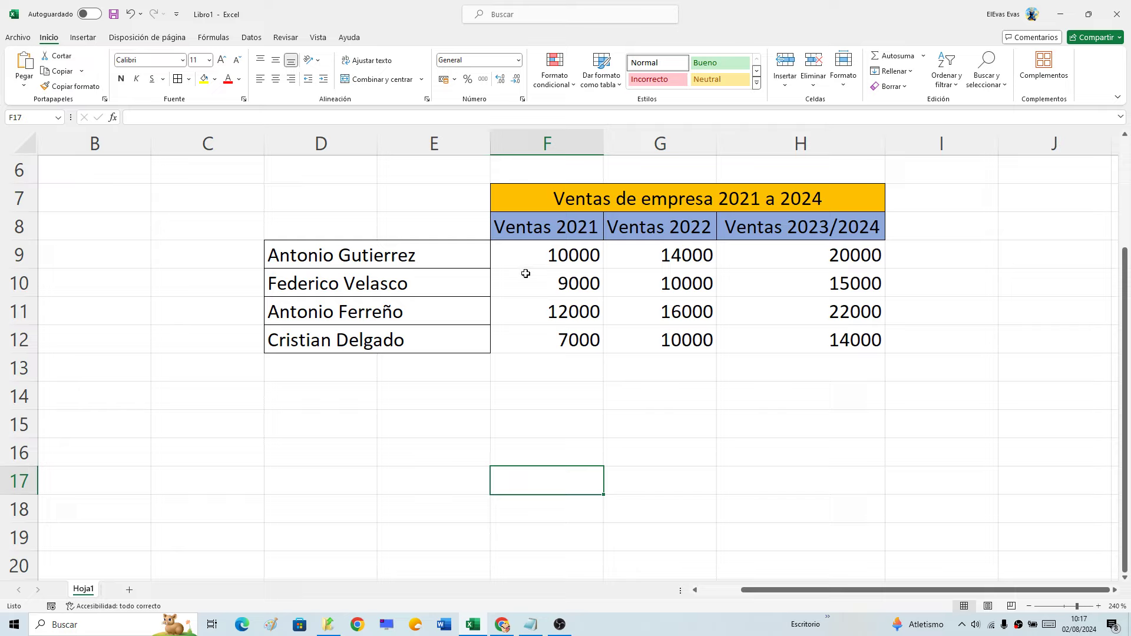
left_click_drag(529, 253, 535, 336)
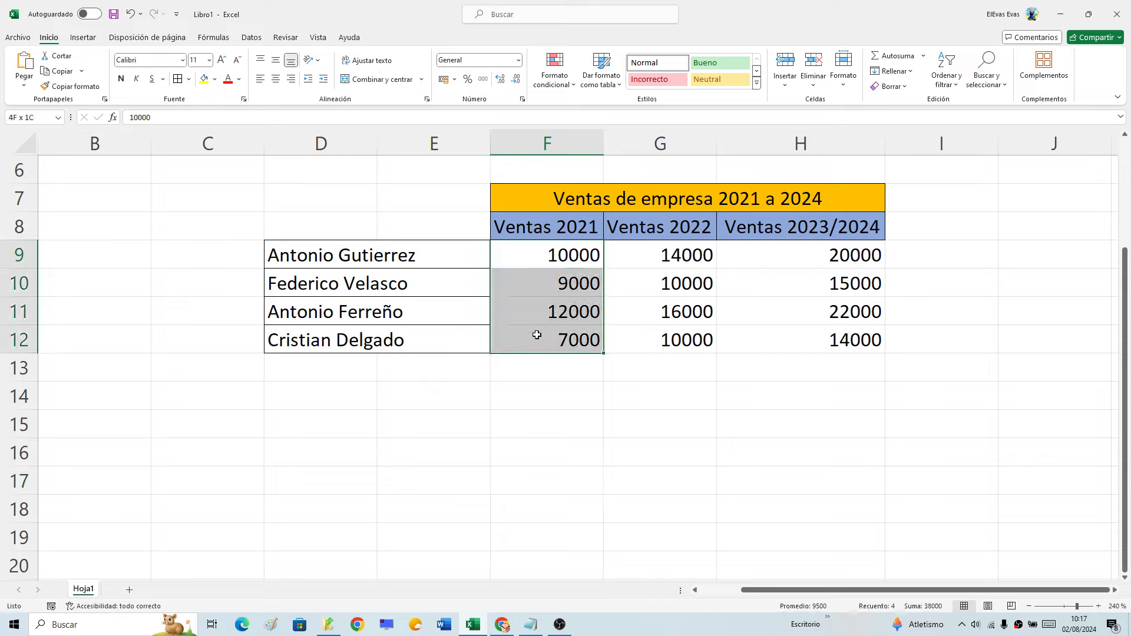
left_click_drag(539, 252, 789, 253)
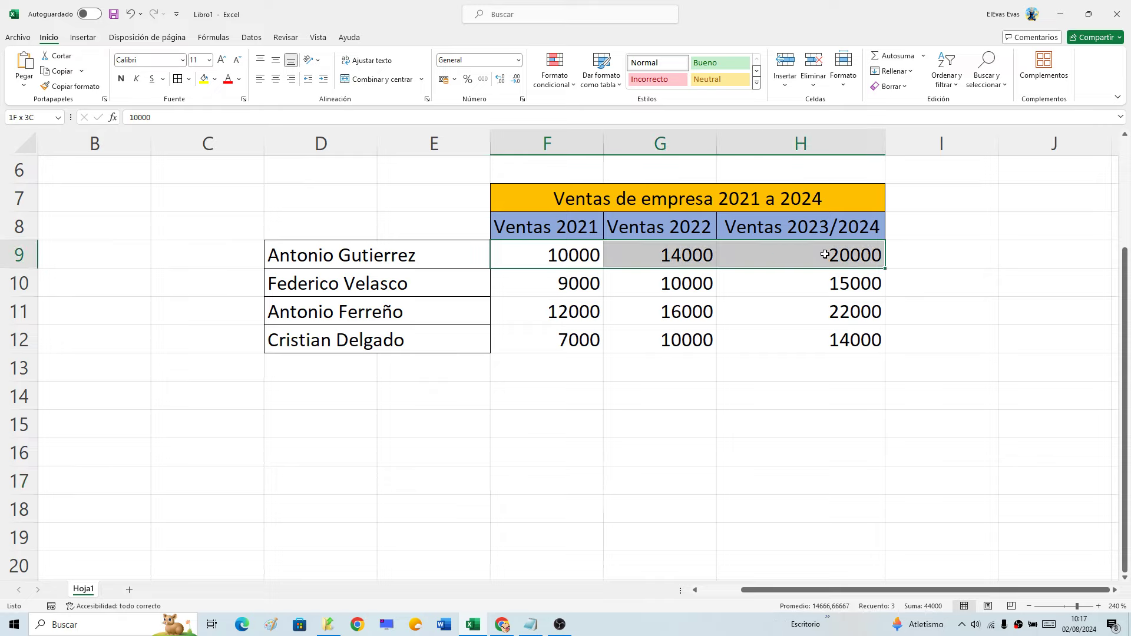
left_click(710, 394)
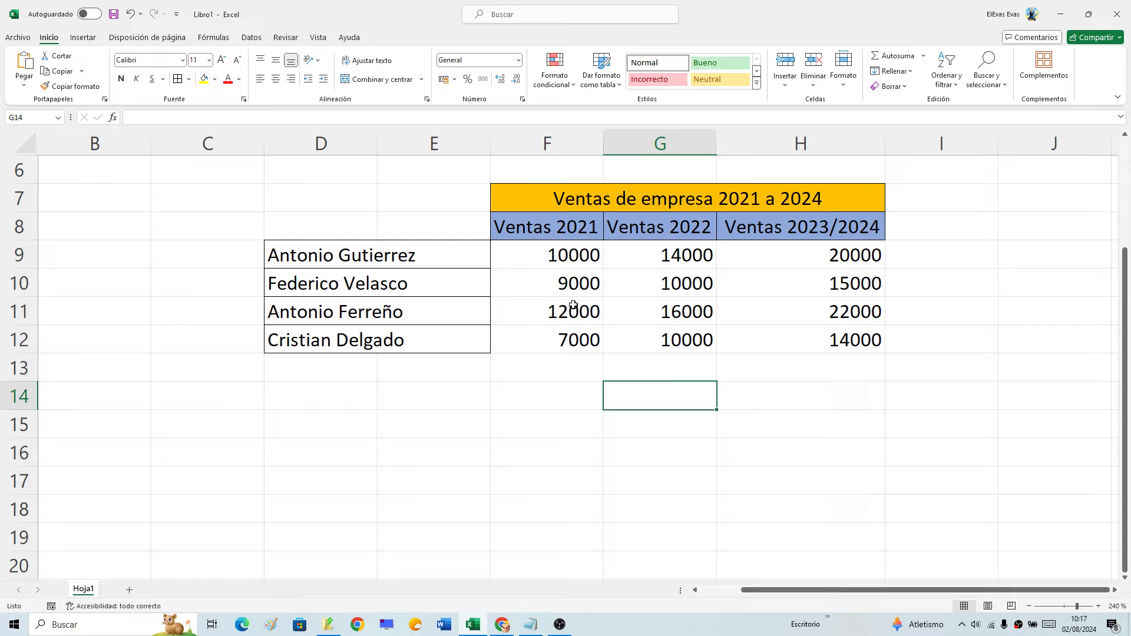
Select the 9000 figure, then the Ventas 2021, 2022 and 2023/2024 figure ranges
left_click(538, 286)
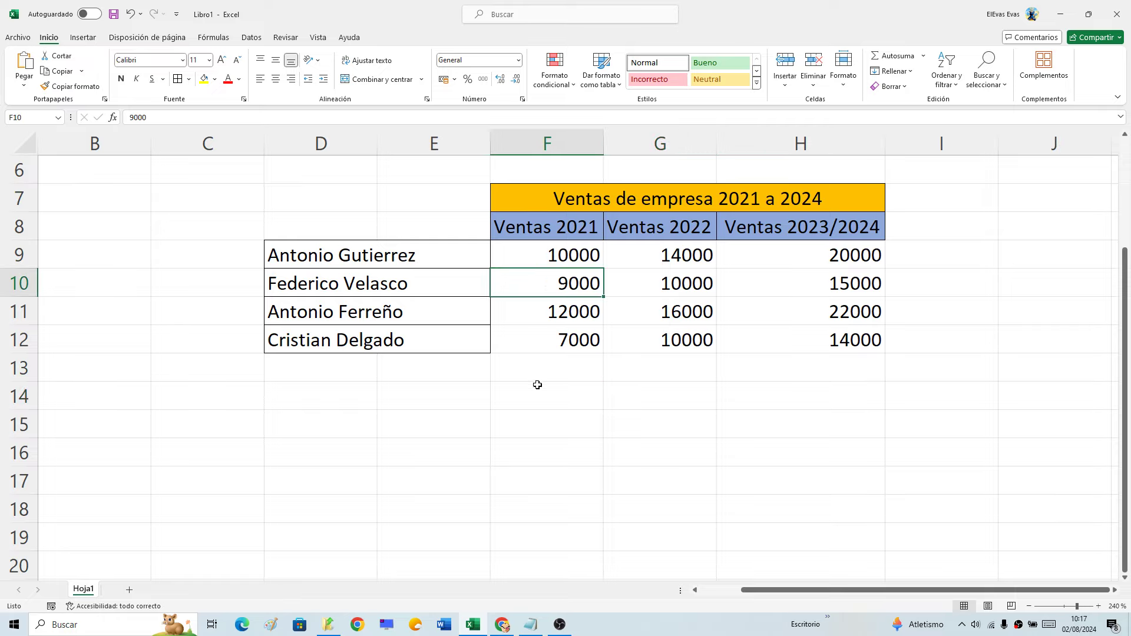
left_click(537, 385)
left_click(521, 256)
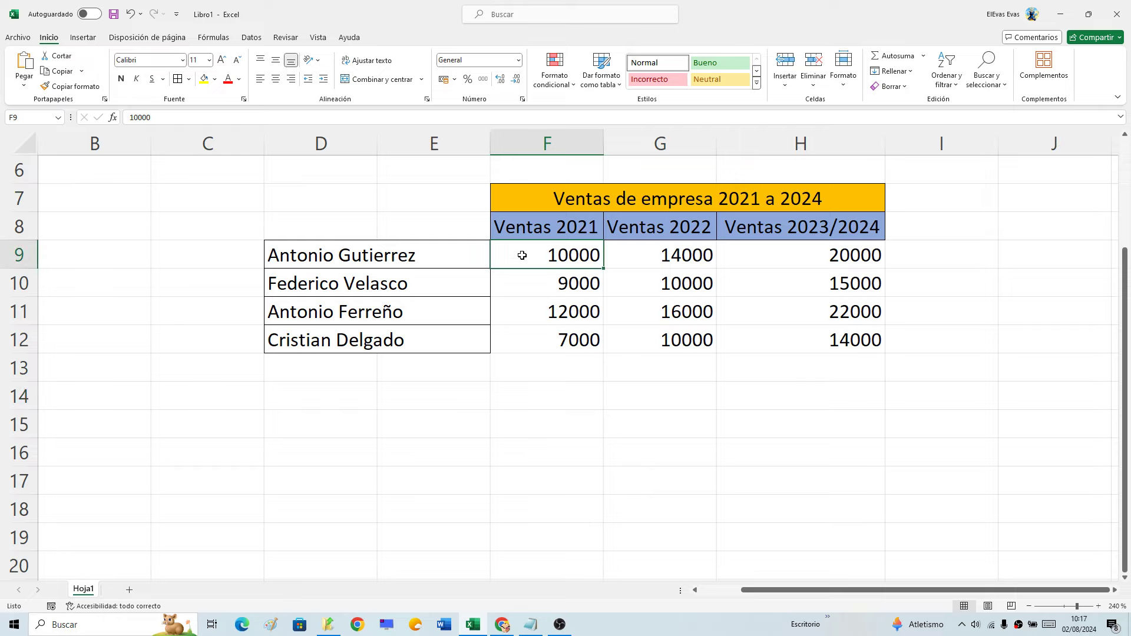
left_click_drag(529, 256, 560, 341)
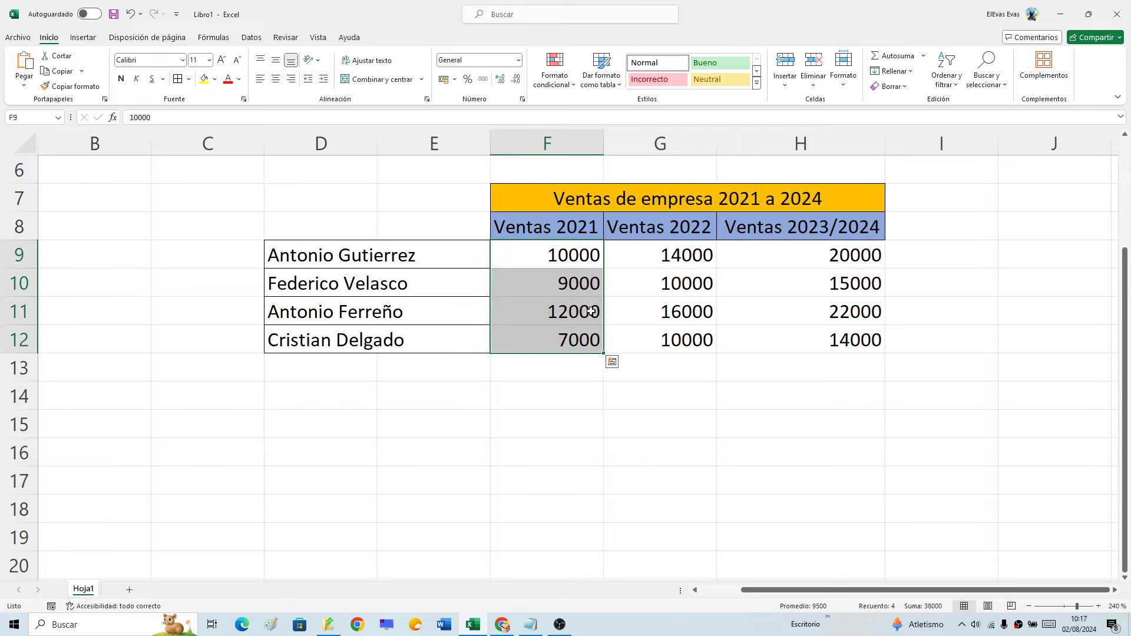
left_click_drag(637, 250, 664, 312)
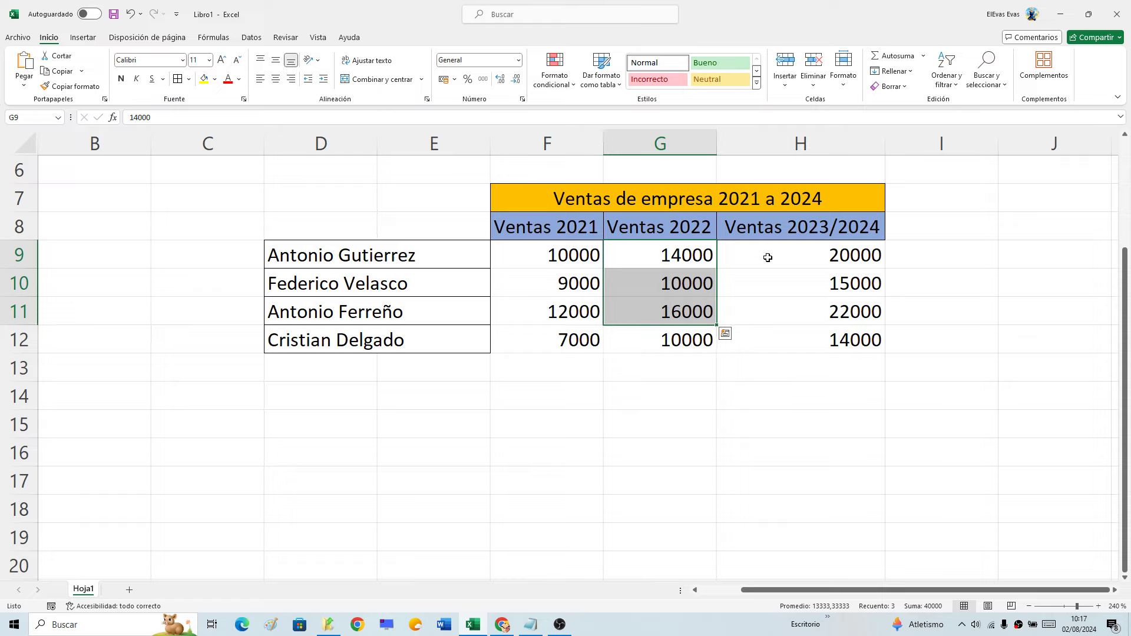
mouse_move(769, 255)
left_mouse_down()
mouse_move(808, 288)
mouse_move(824, 341)
left_mouse_up()
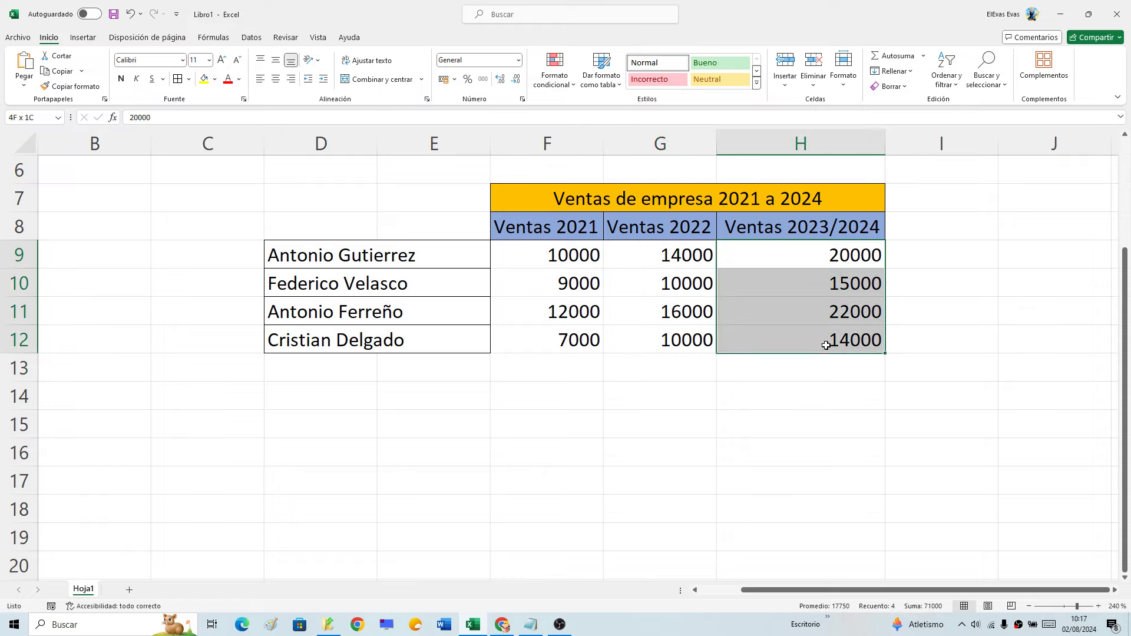
left_click(638, 402)
Step through the salespeople's names and reselect the 2021 and first-person figures
left_click(371, 258)
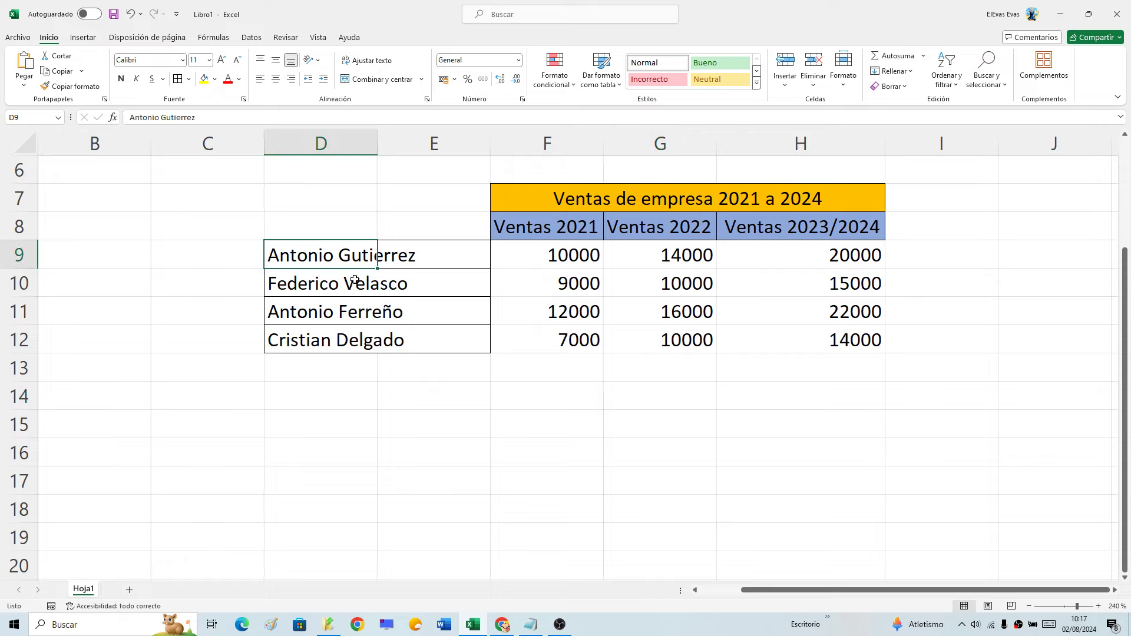
left_click(317, 292)
left_click(323, 312)
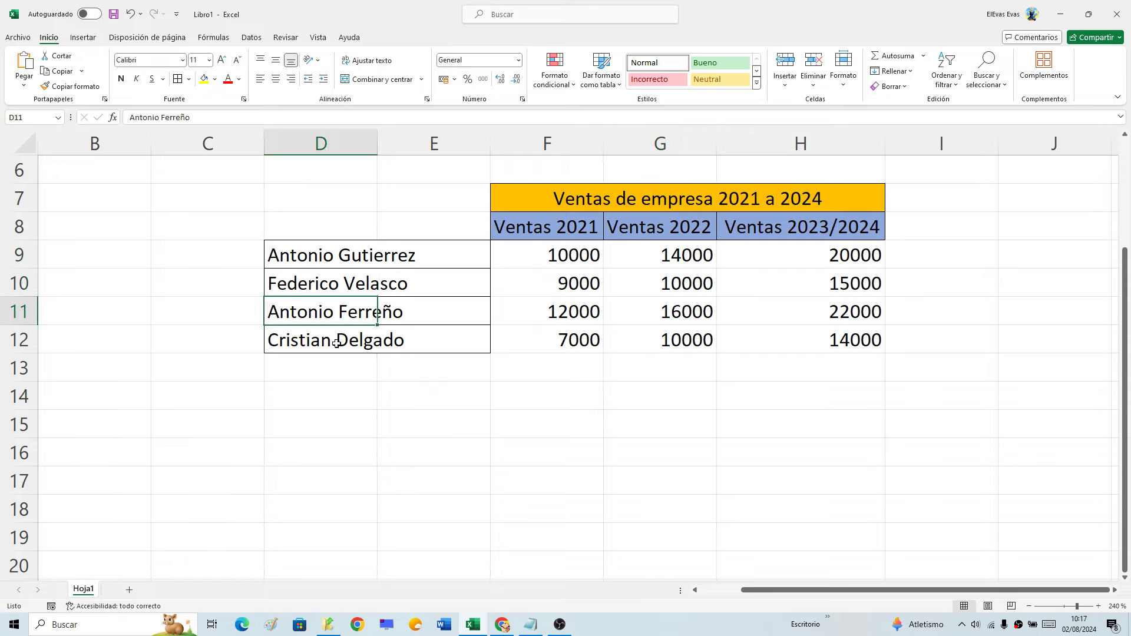
left_click(337, 344)
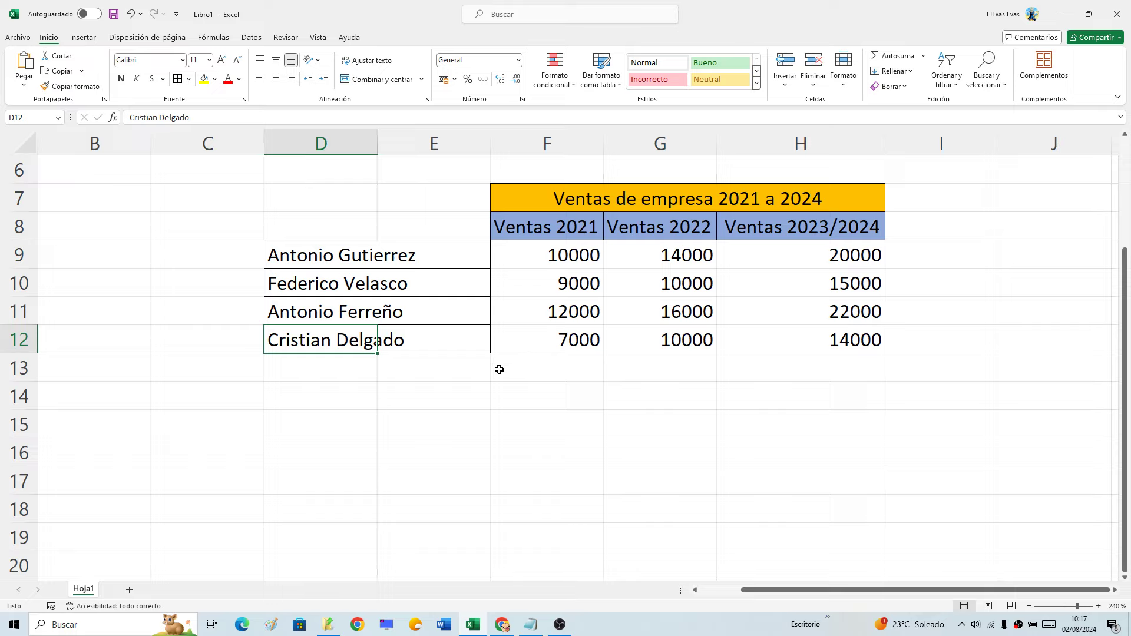
left_click_drag(535, 246, 548, 341)
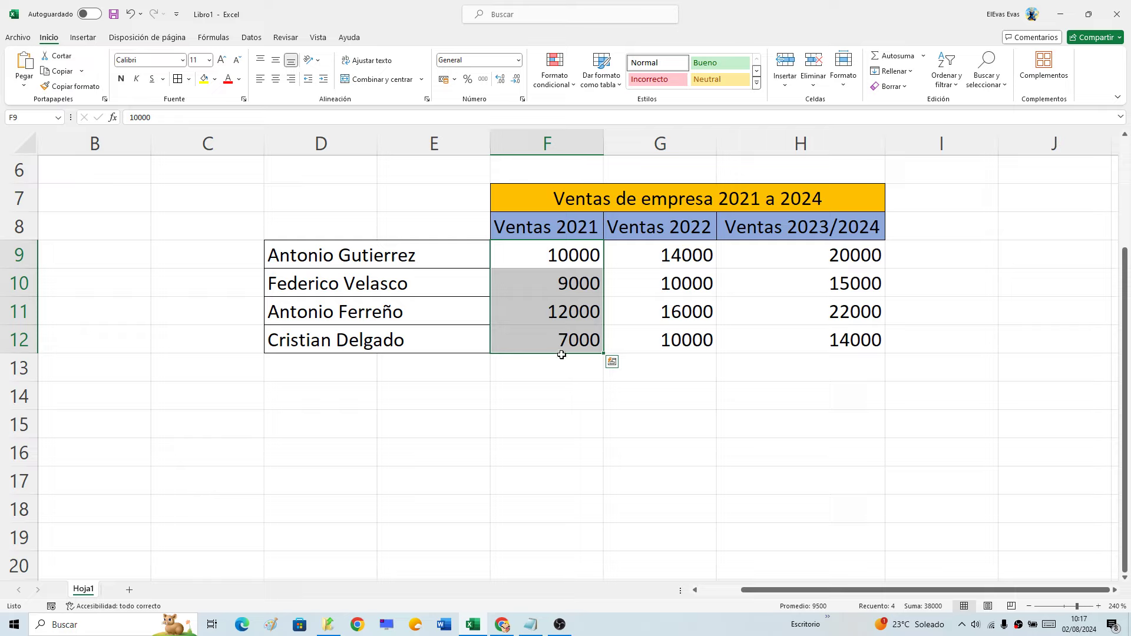
left_click(730, 252)
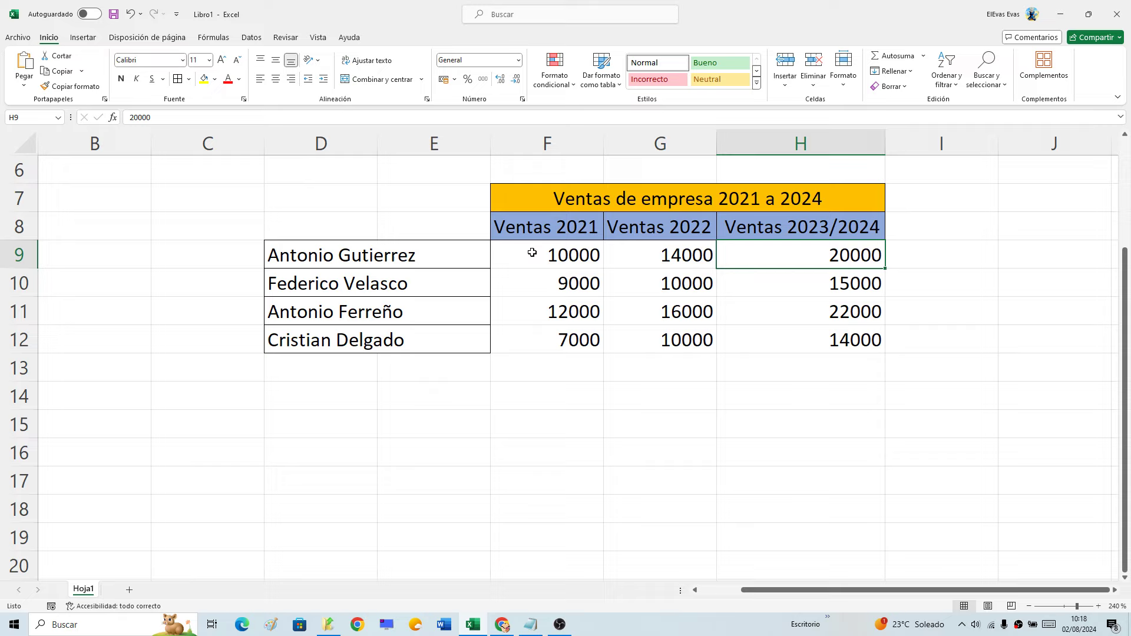
left_click_drag(523, 252, 813, 255)
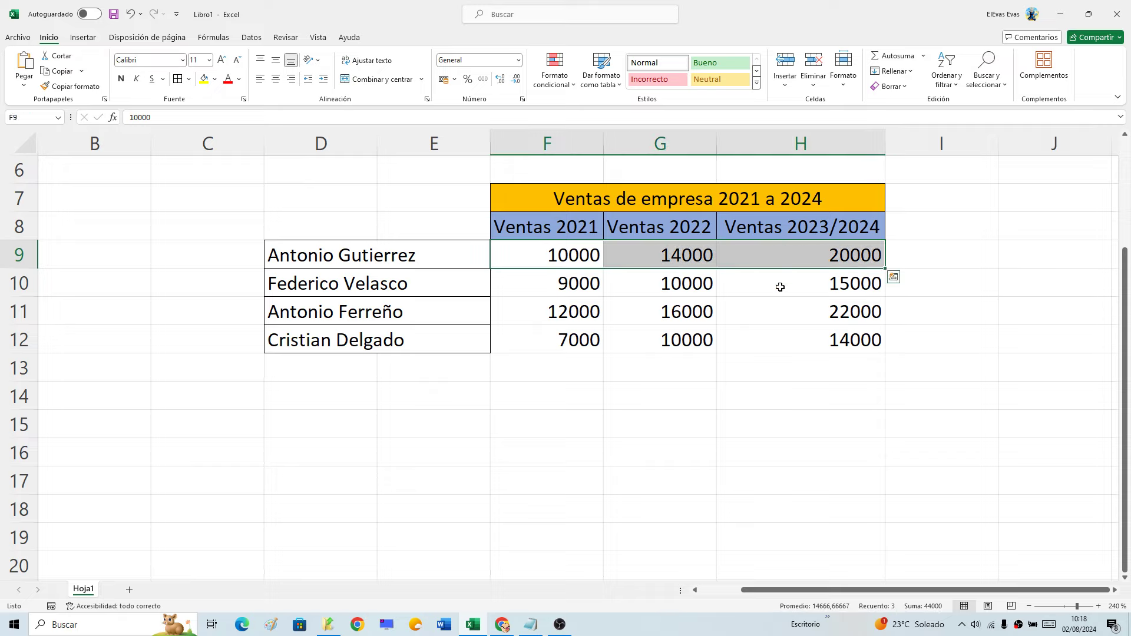
Label E13 TOTAL under the names and select each year's sales column
double_click(404, 368)
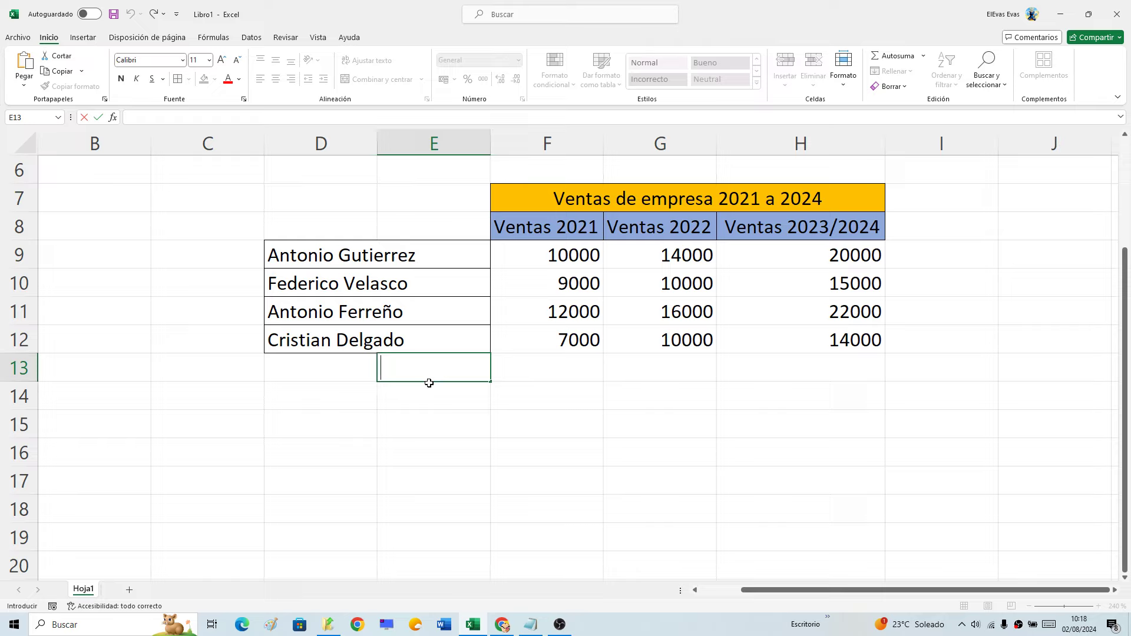
type("TOTAL")
left_click_drag(553, 252, 548, 356)
left_click_drag(664, 255, 665, 344)
left_click(788, 264)
left_click_drag(788, 263, 807, 340)
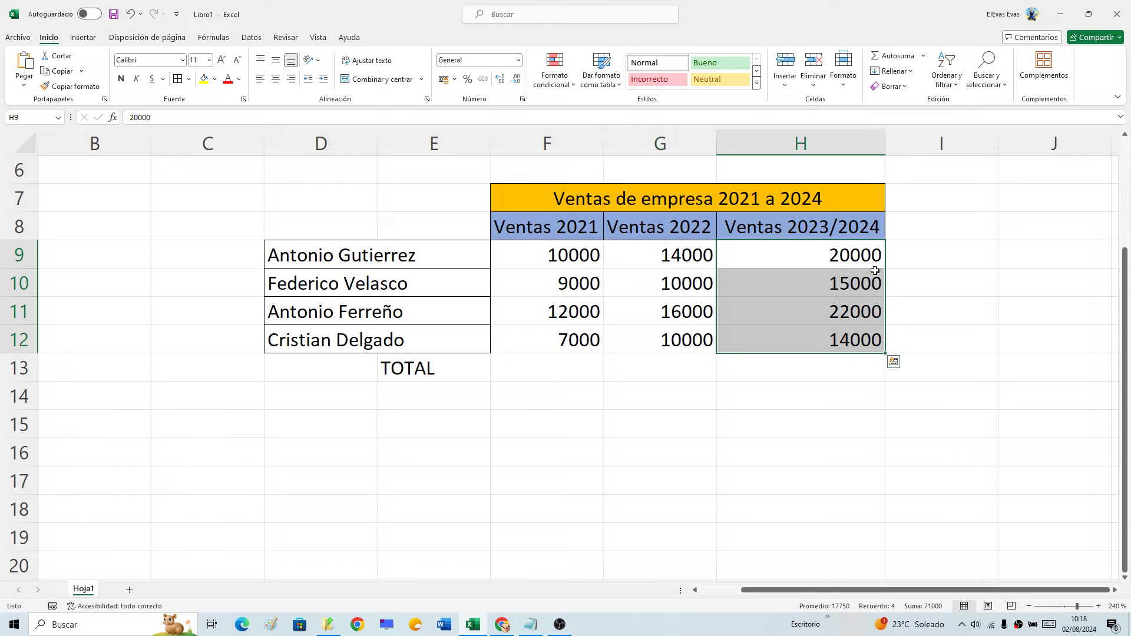
Enter the TOTAL column header in I8 beside Ventas 2023/2024
left_click(913, 222)
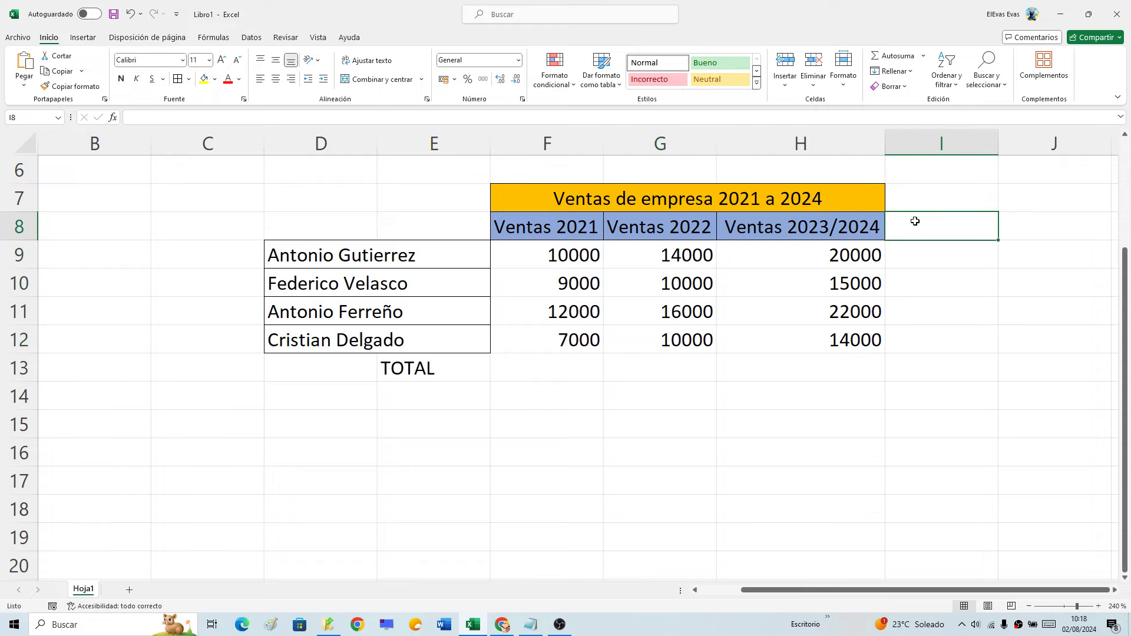
type("TOTA")
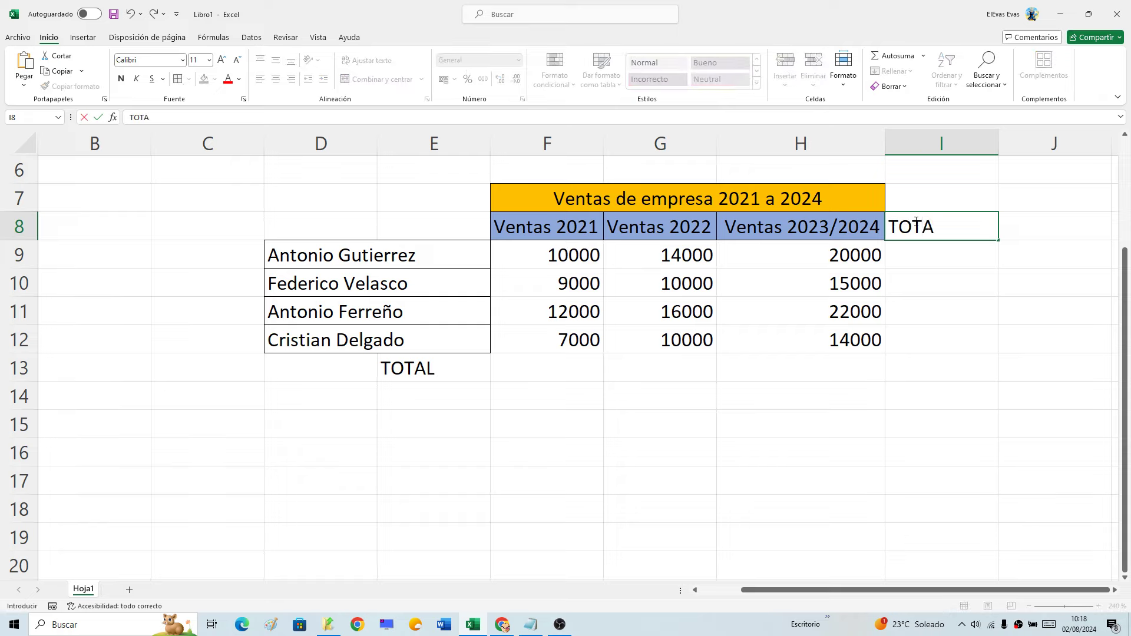
type("Ñ")
key("BackSpace")
type("L")
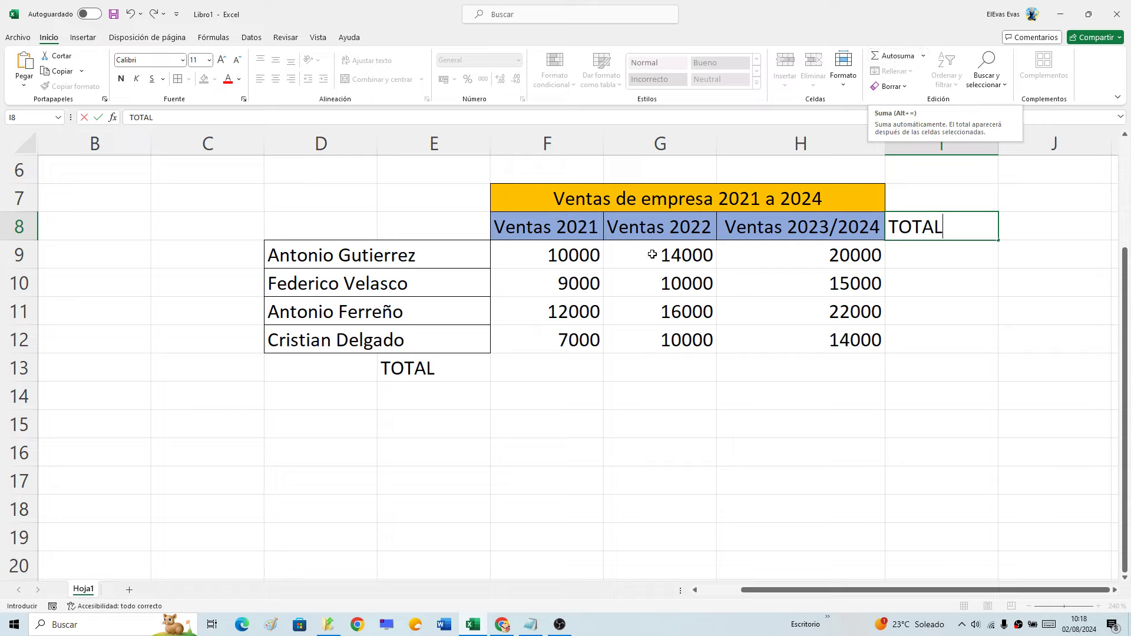
left_click(542, 255)
left_click_drag(542, 254, 552, 311)
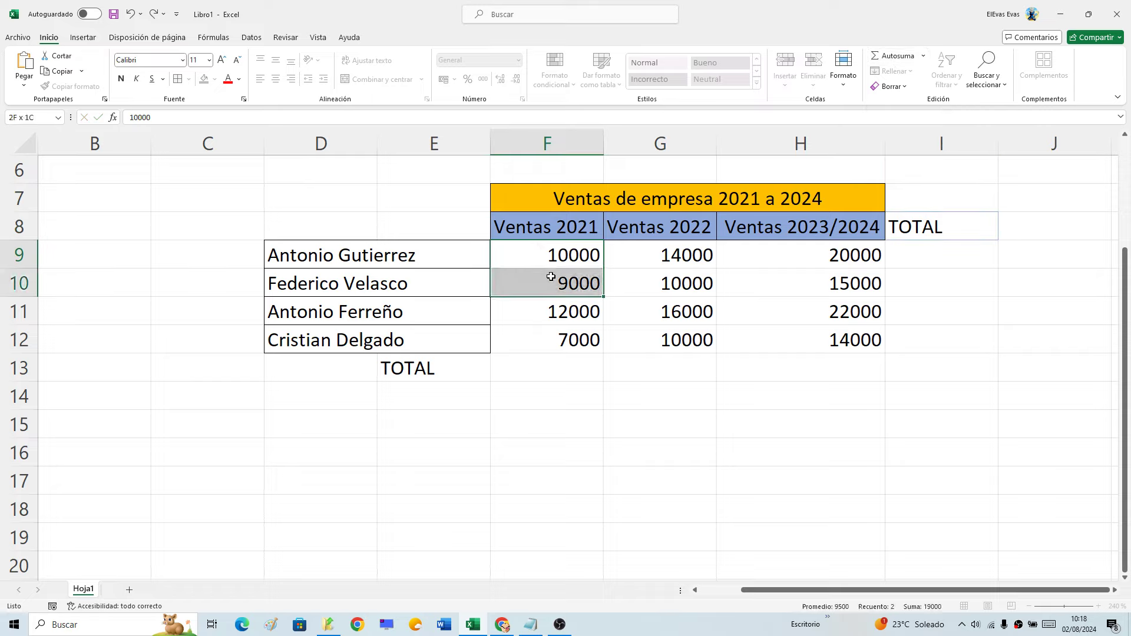
left_click(533, 471)
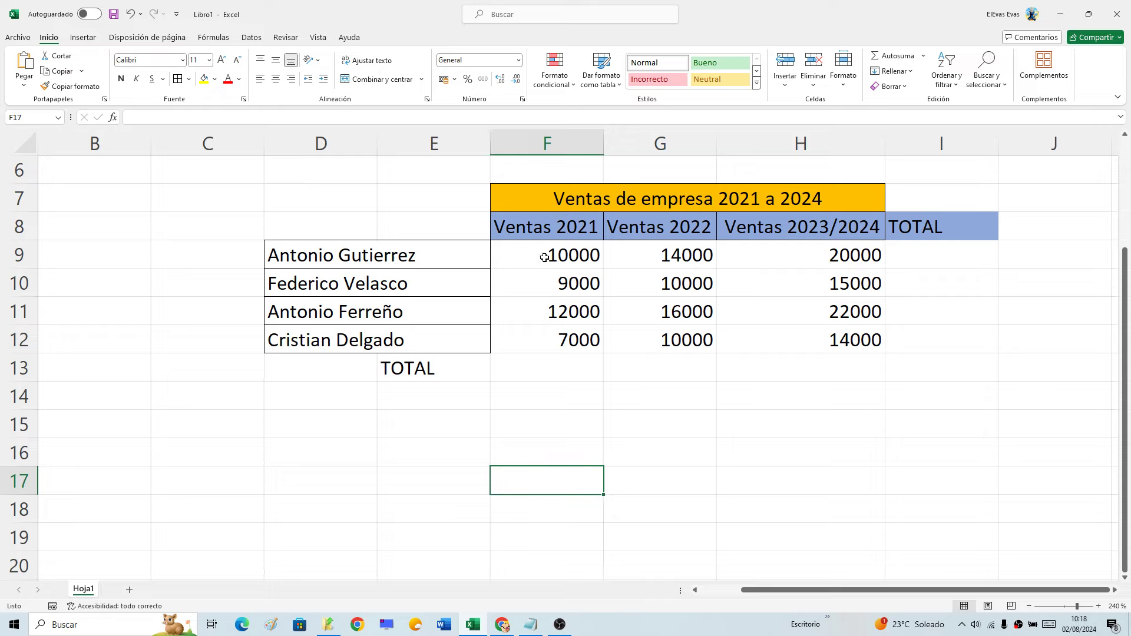
AutoSum the Ventas 2021 figures into the TOTAL row, giving 38000
left_click_drag(539, 252, 556, 333)
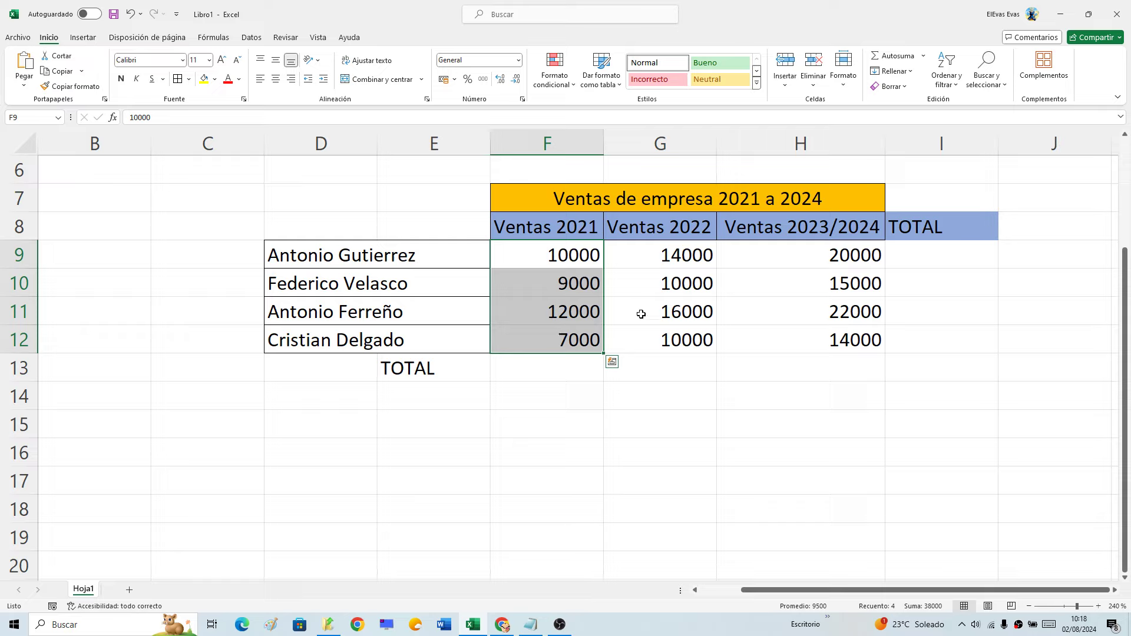
left_click(887, 59)
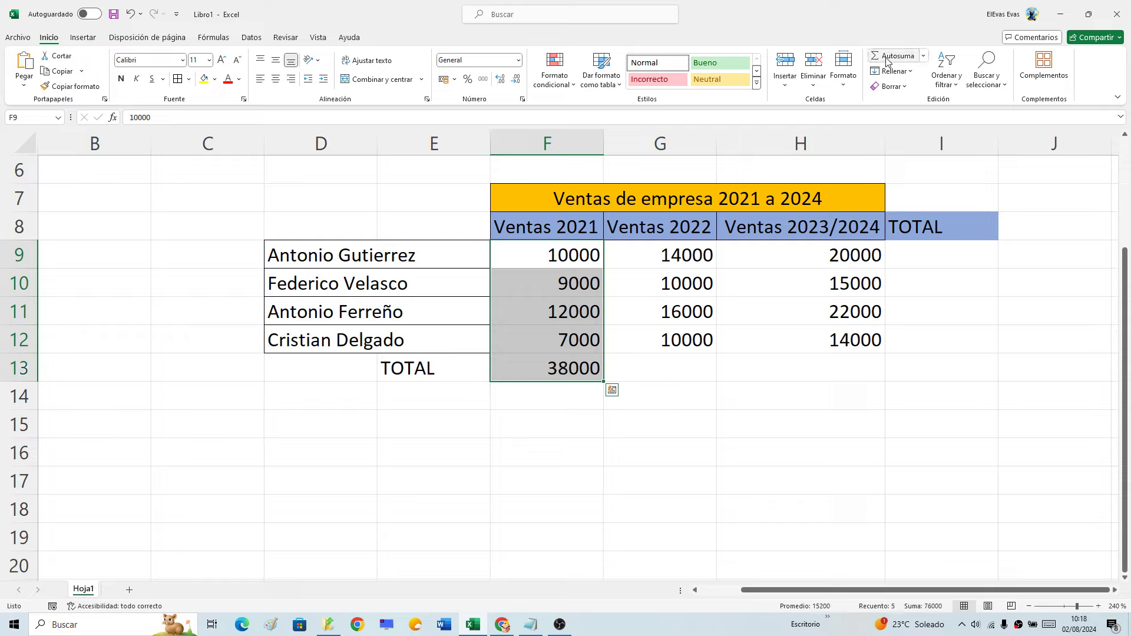
left_click(548, 380)
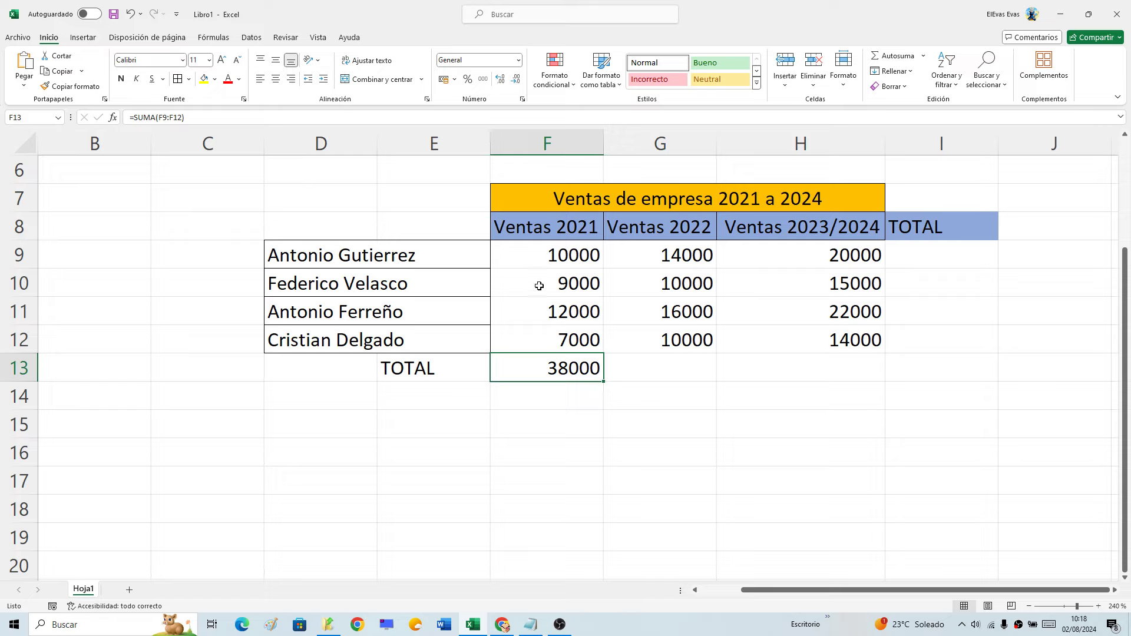
Start editing the 9000 figure in F10, deleting its leading 9
left_click(549, 253)
left_click_drag(548, 283, 550, 331)
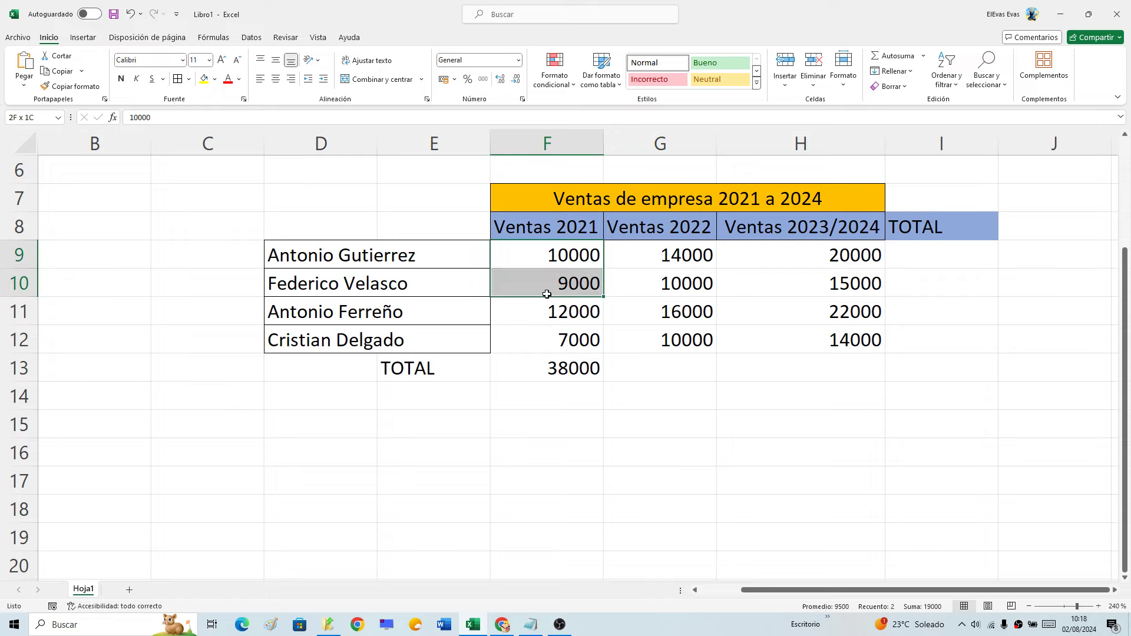
left_click(554, 284)
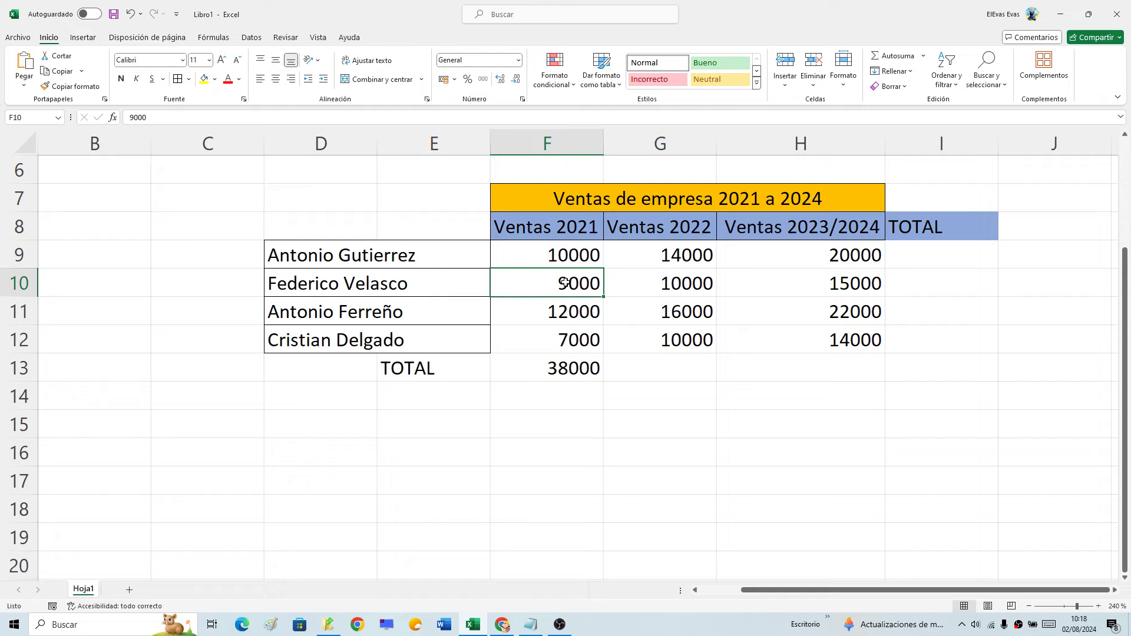
double_click(565, 284)
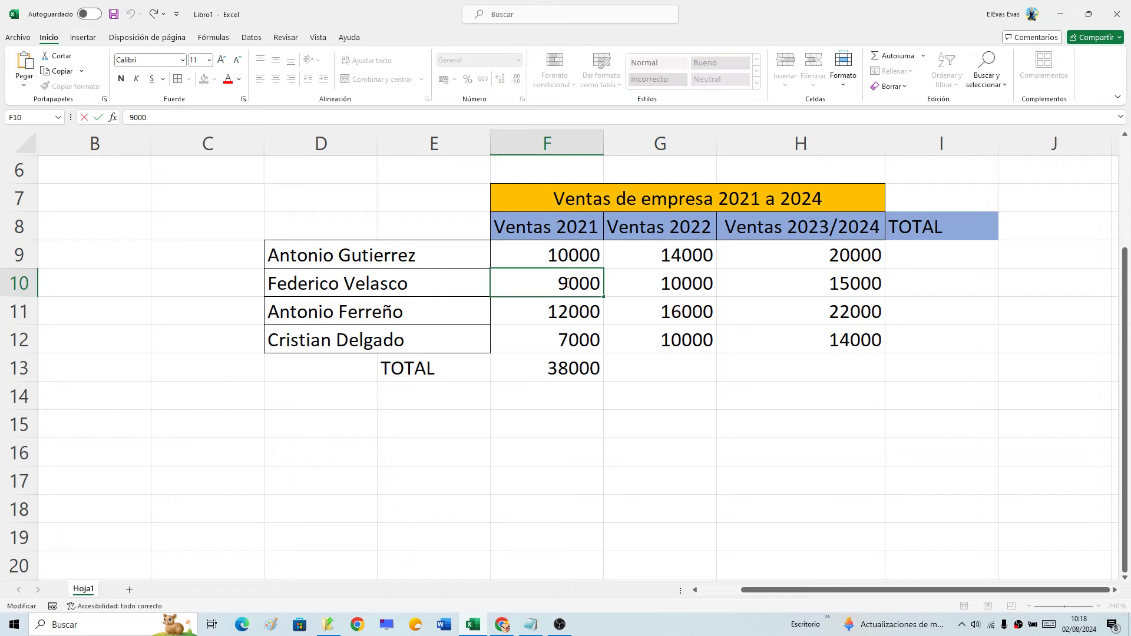
key("BackSpace")
Change F10 from 9000 to 10000 and check the 2021 total
type("0")
key("Return")
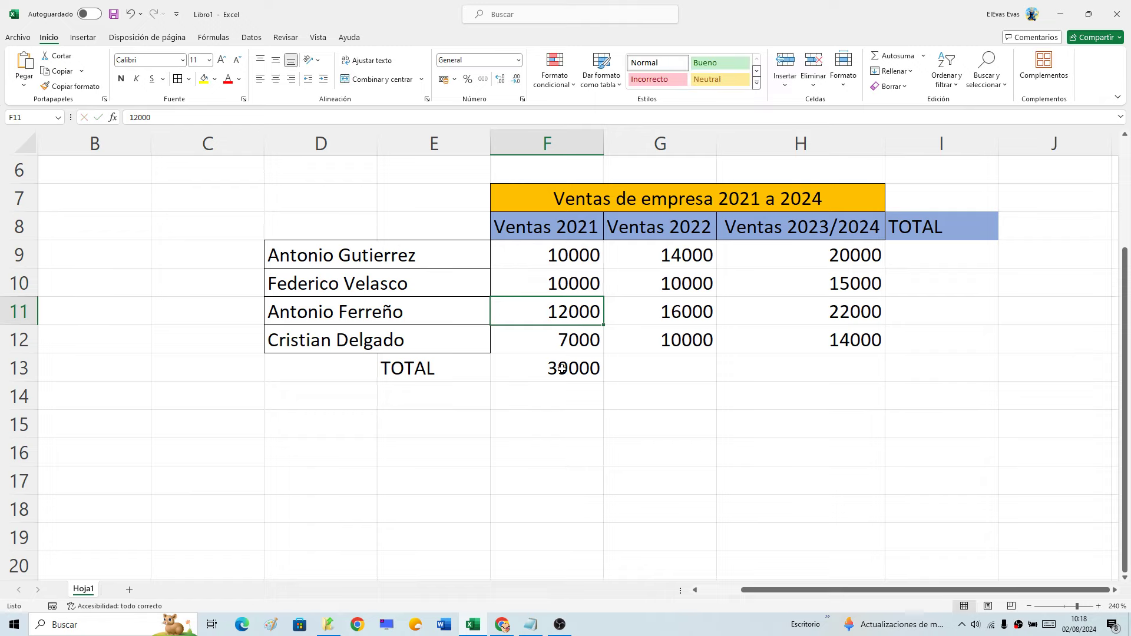
left_click(561, 369)
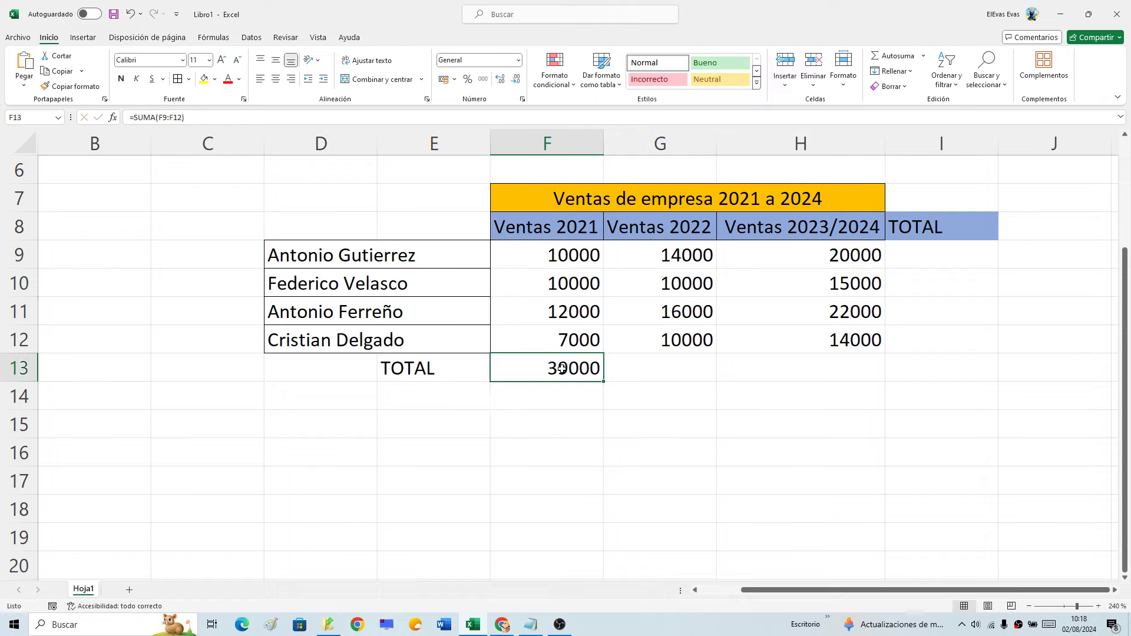
Change F11 from 12000 to 123000, making the 2021 total 150000
left_click(573, 316)
double_click(573, 317)
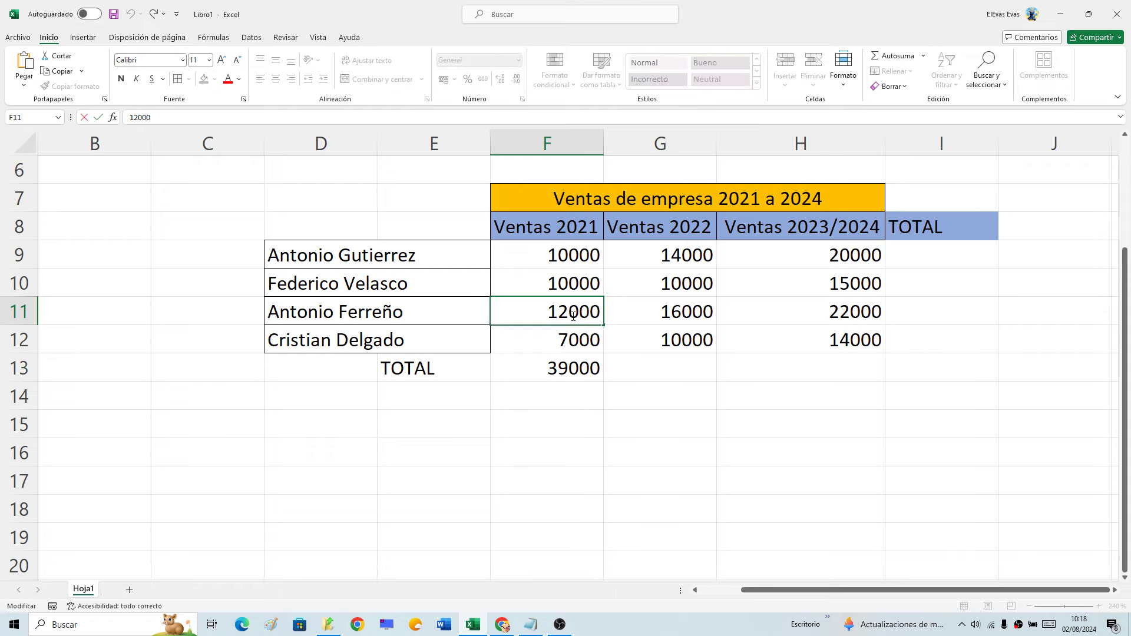
type("3")
key("Return")
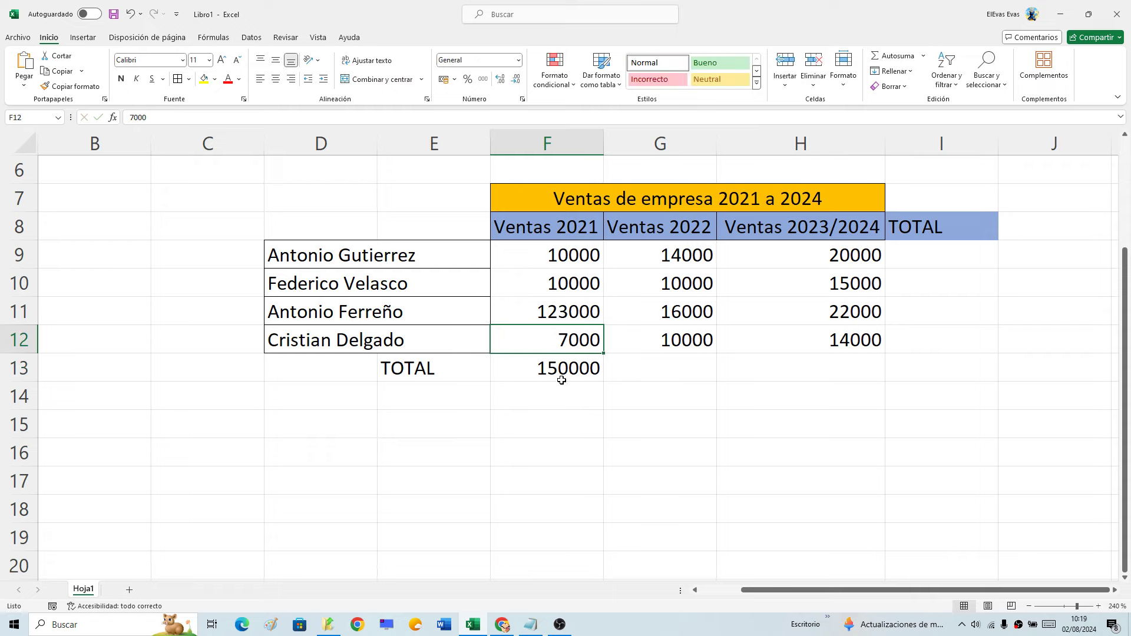
left_click(645, 252)
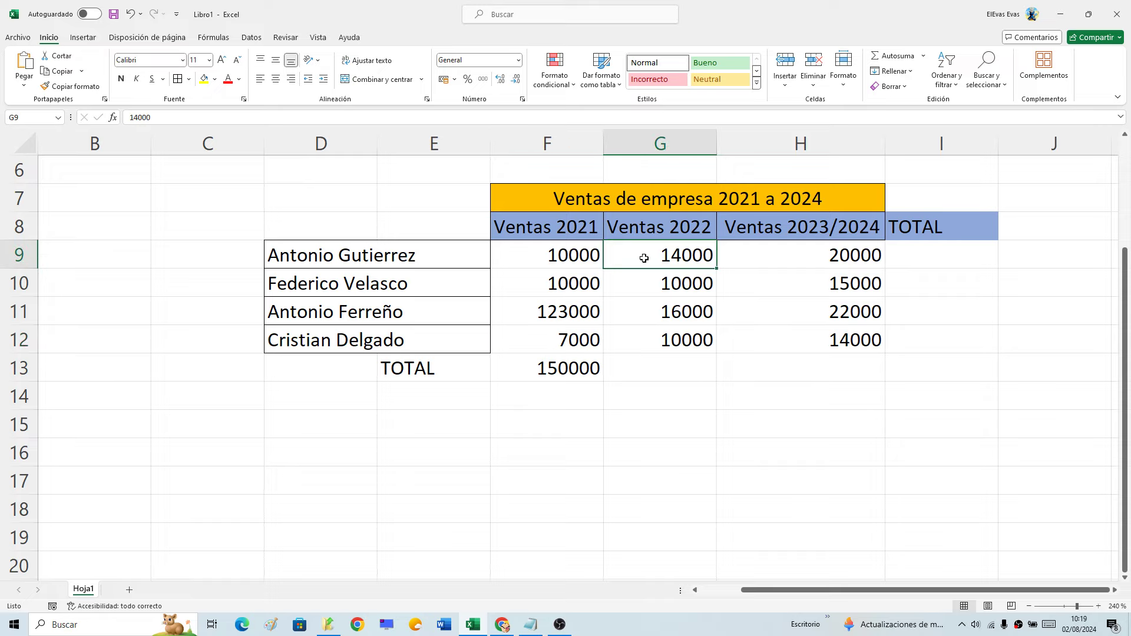
AutoSum Ventas 2022 (50000) and Ventas 2023/2024 (71000) into row 13
left_click_drag(646, 267, 666, 335)
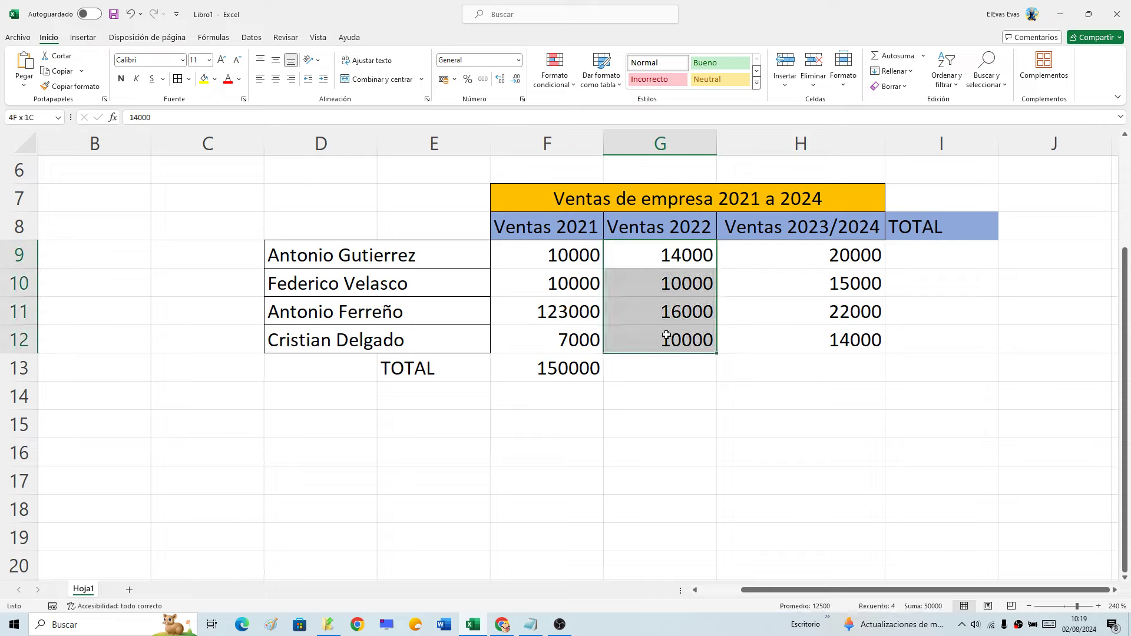
left_click(884, 57)
left_click(804, 262)
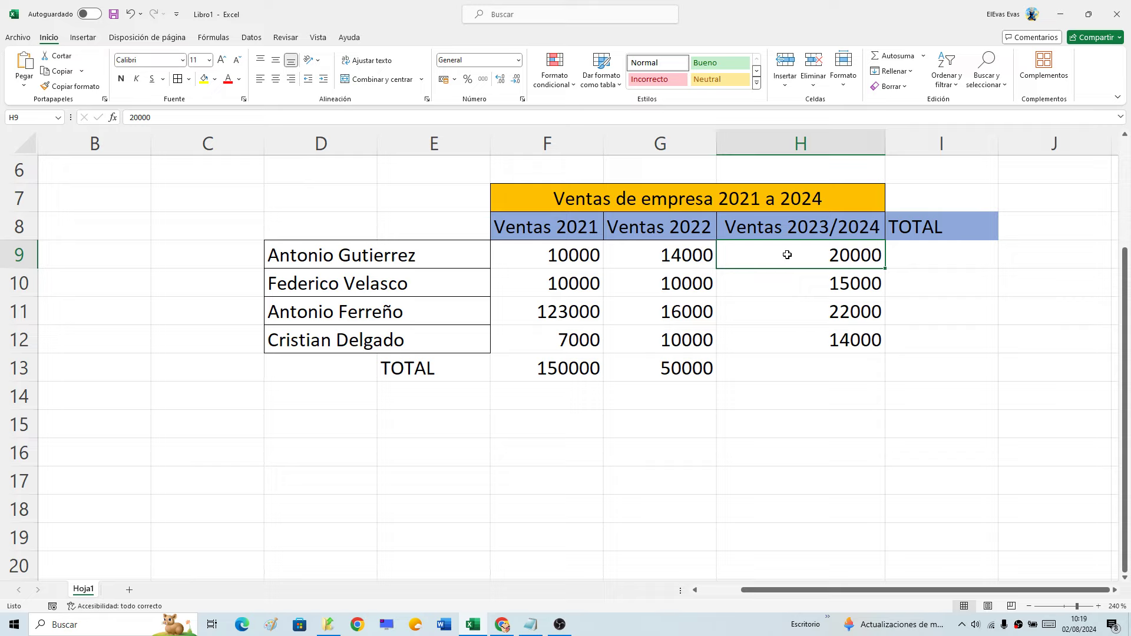
left_click_drag(787, 254, 807, 341)
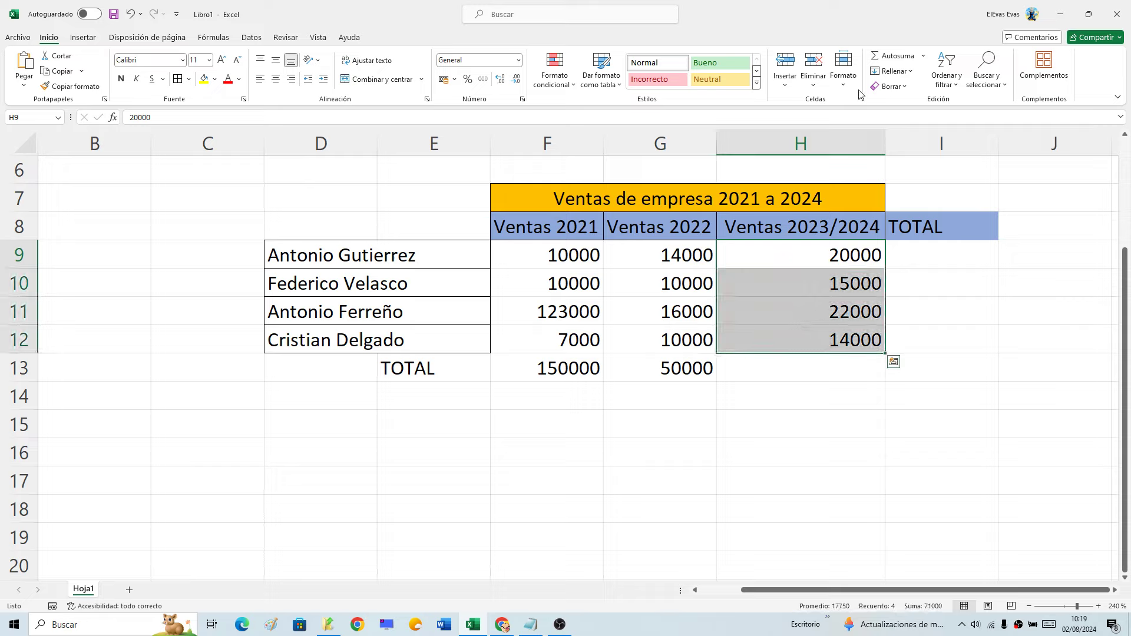
left_click(883, 56)
left_click(784, 396)
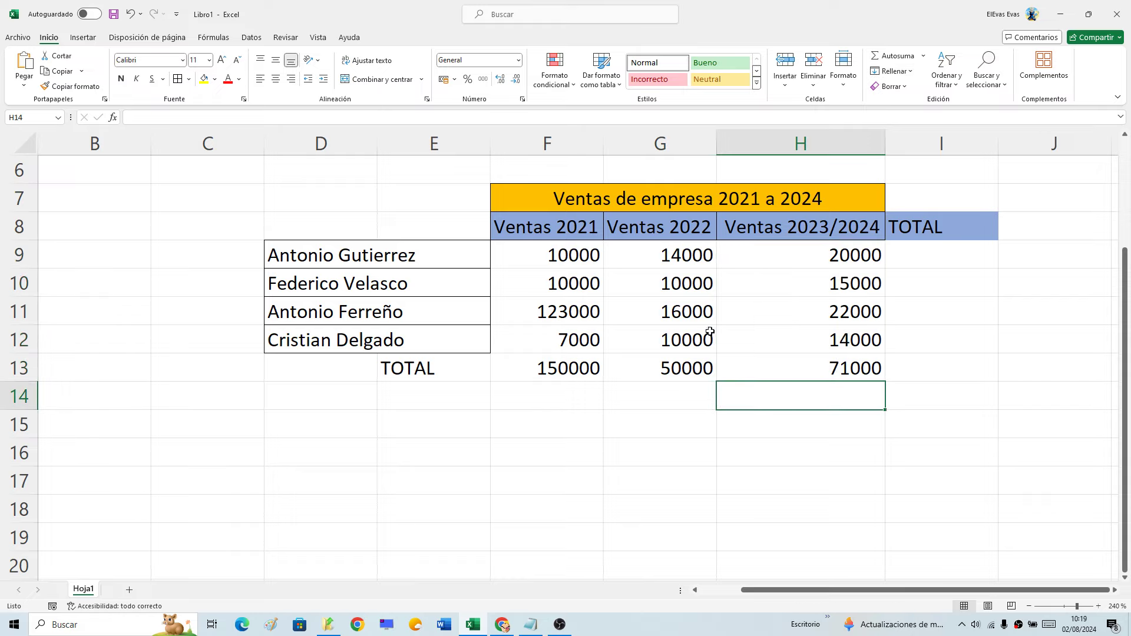
AutoSum F9:H9 into I9, giving the first seller's total of 44000
left_click(586, 250)
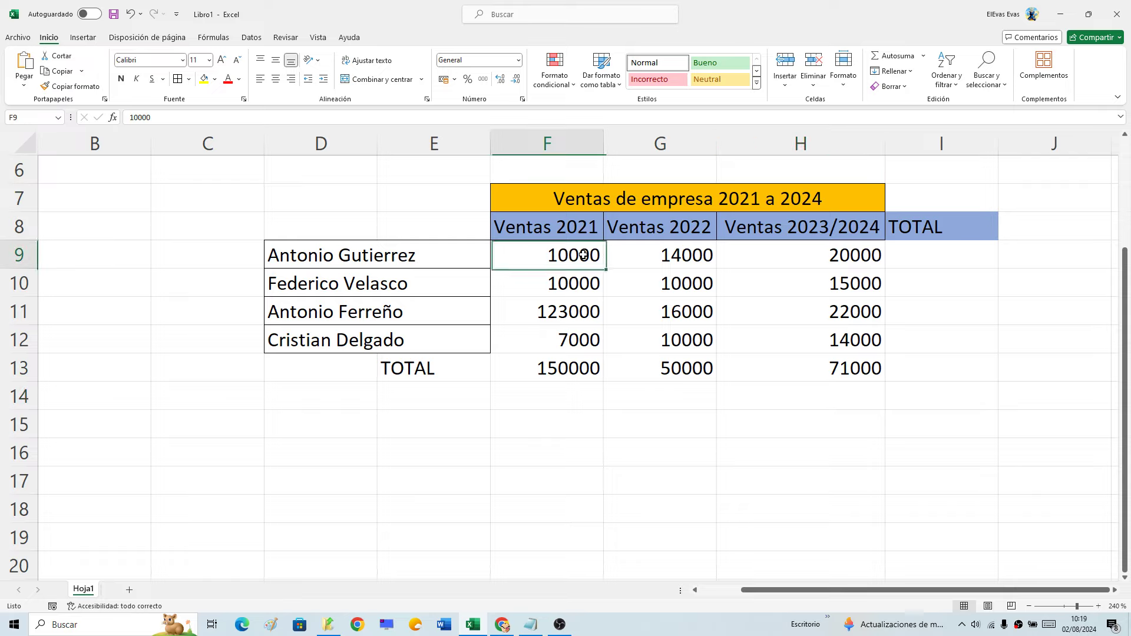
left_click(649, 252)
left_click(781, 248)
left_click(564, 254)
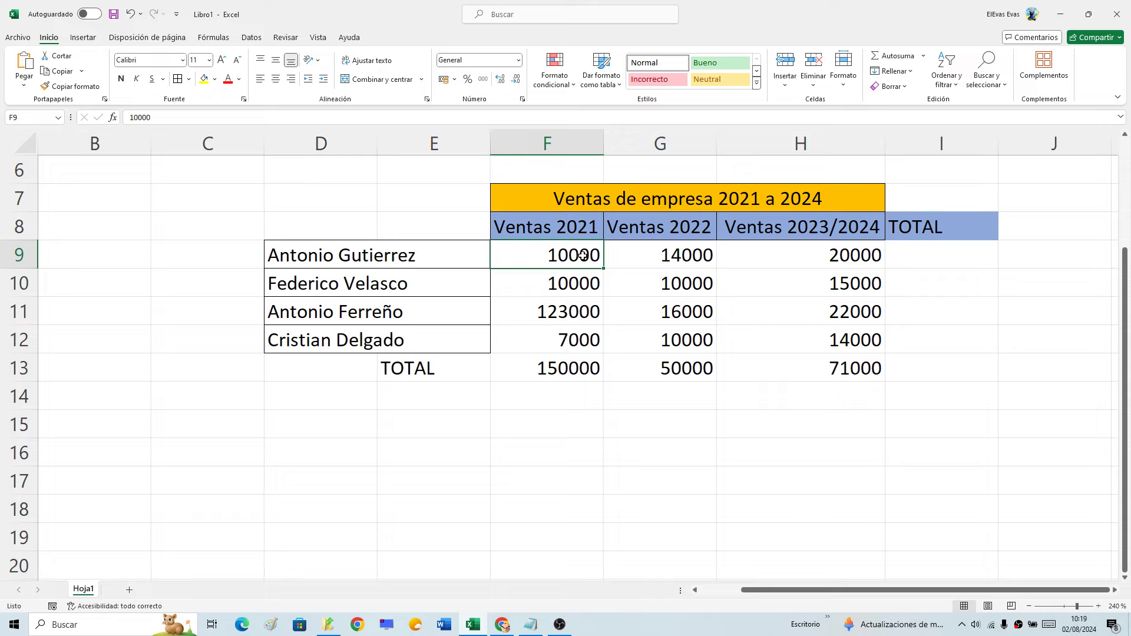
left_click_drag(583, 256, 763, 272)
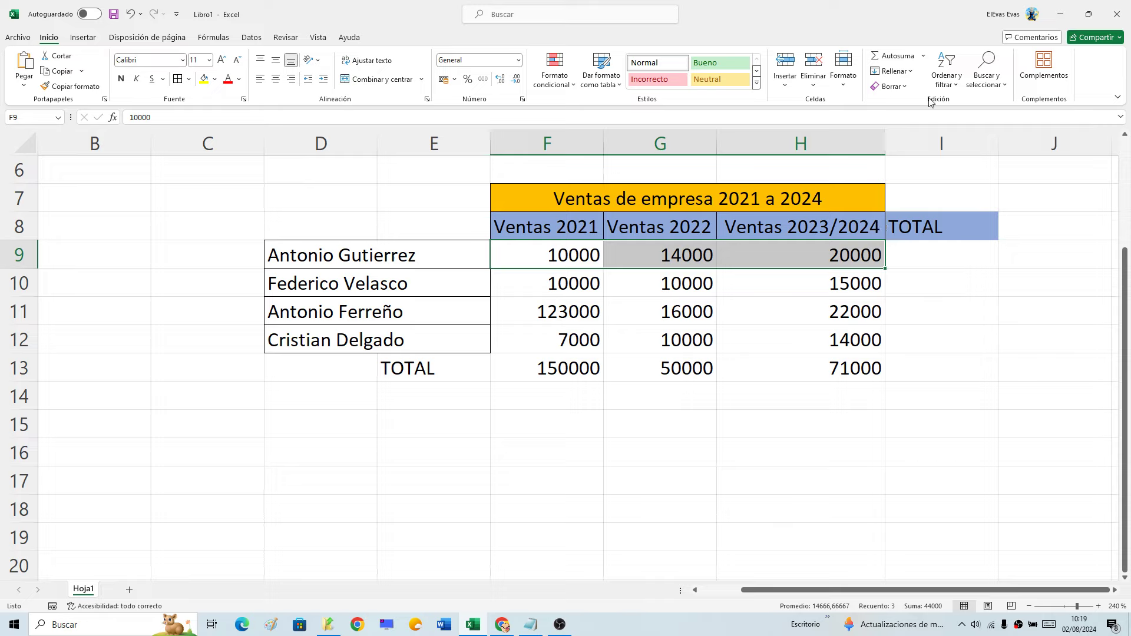
left_click(894, 57)
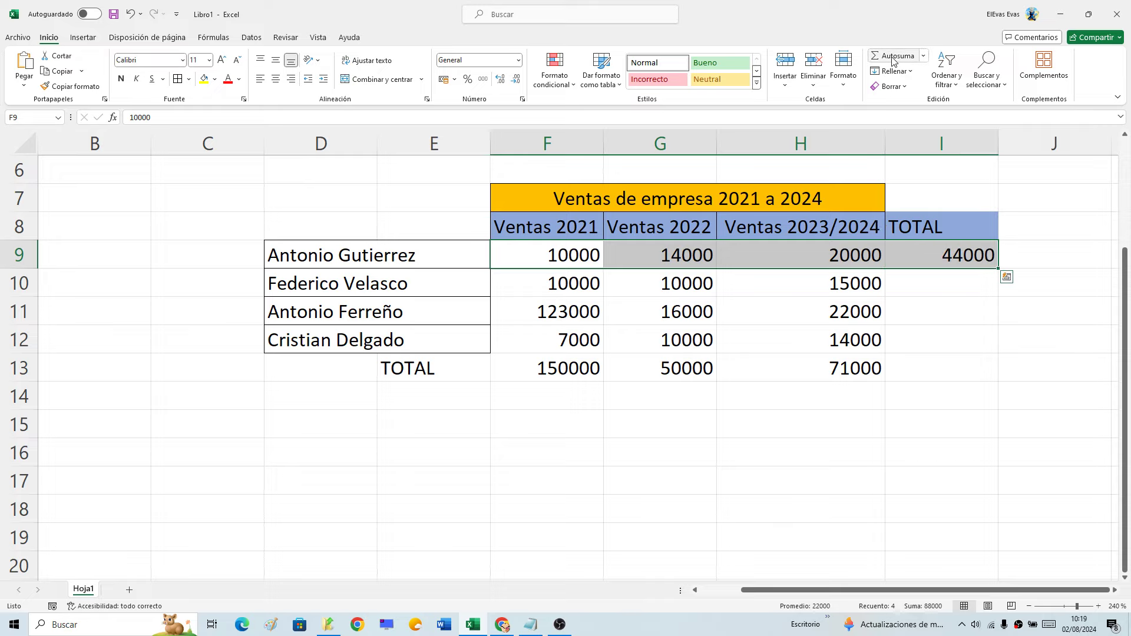
left_click(954, 259)
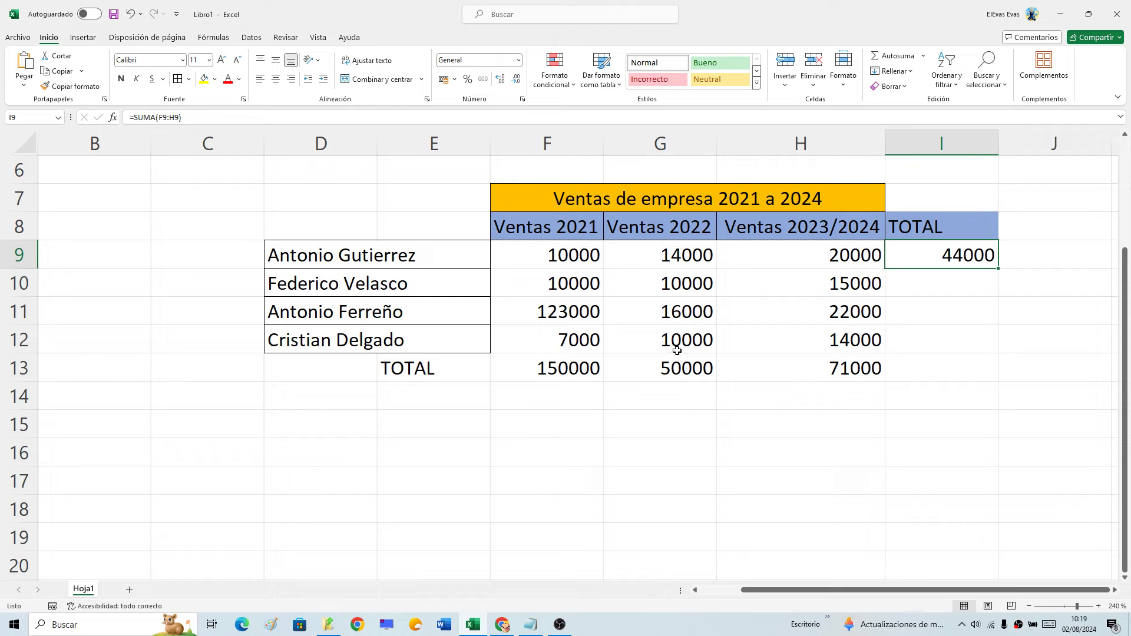
double_click(574, 260)
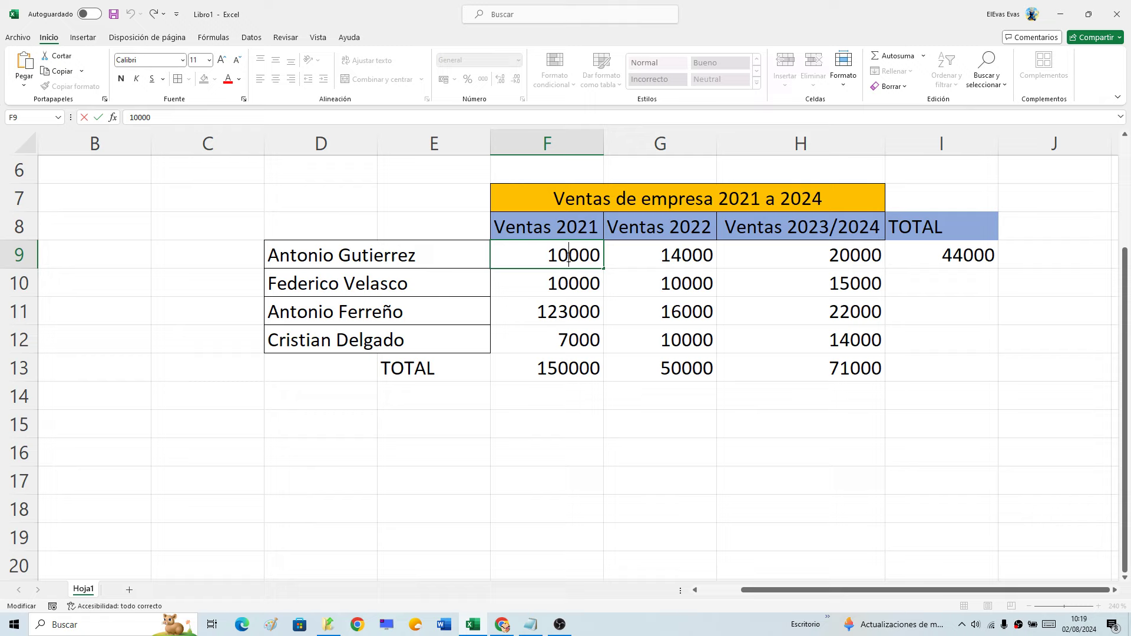
Change F9 to 12000, raising the first seller's total to 46000
key("BackSpace")
type("2")
key("Return")
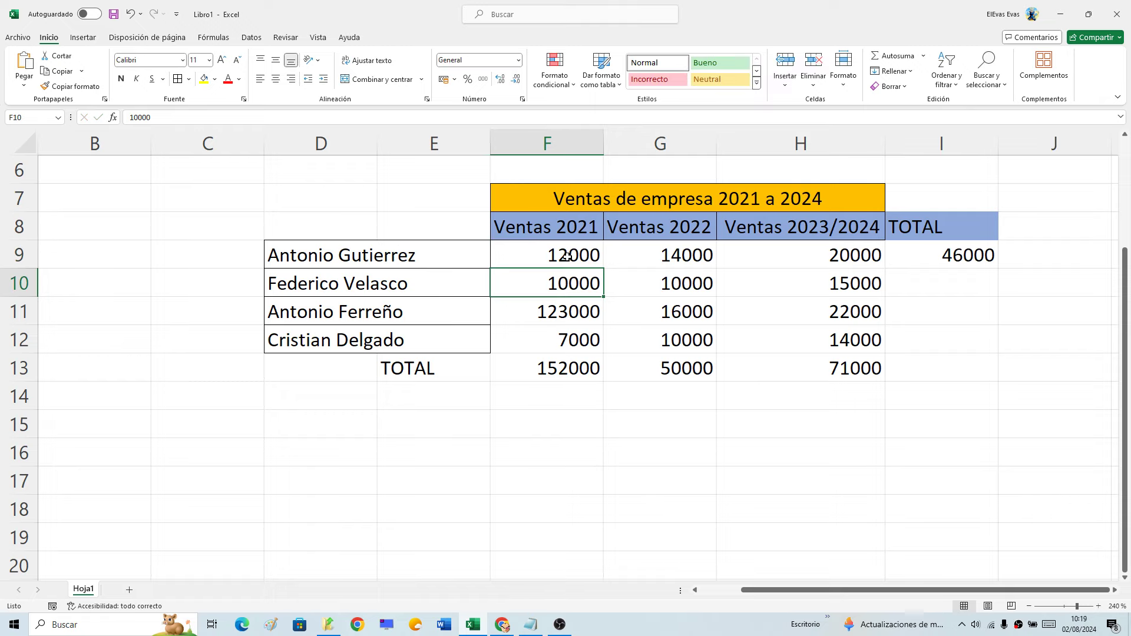
left_click(580, 372)
left_click(958, 261)
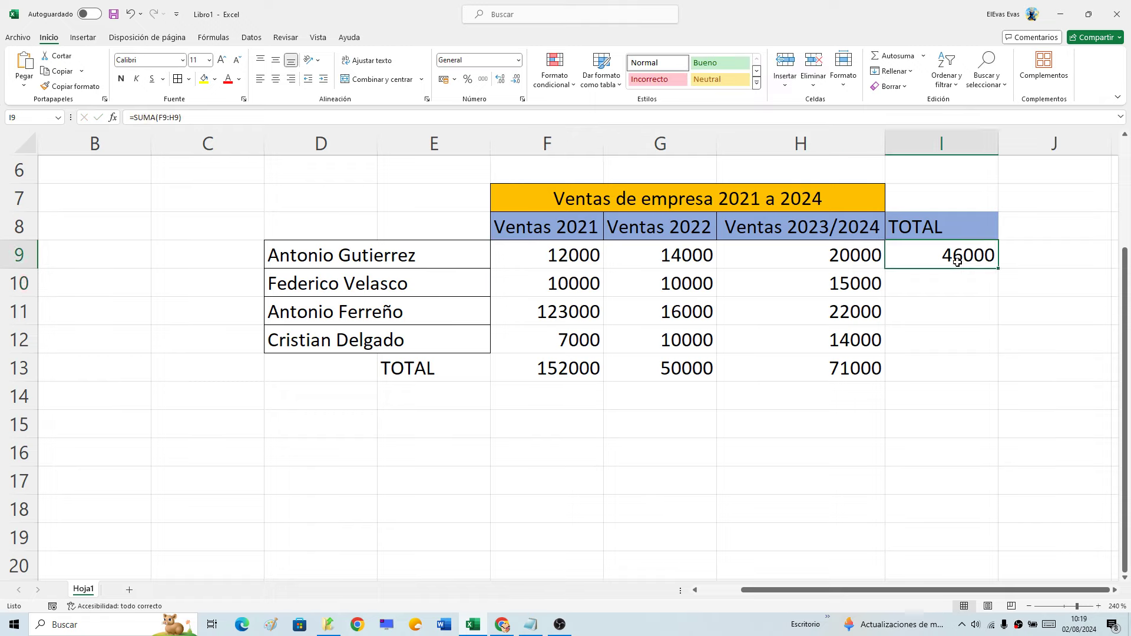
AutoSum rows 10–12 into the TOTAL column: 35000, 161000 and 31000
left_click_drag(517, 283, 825, 286)
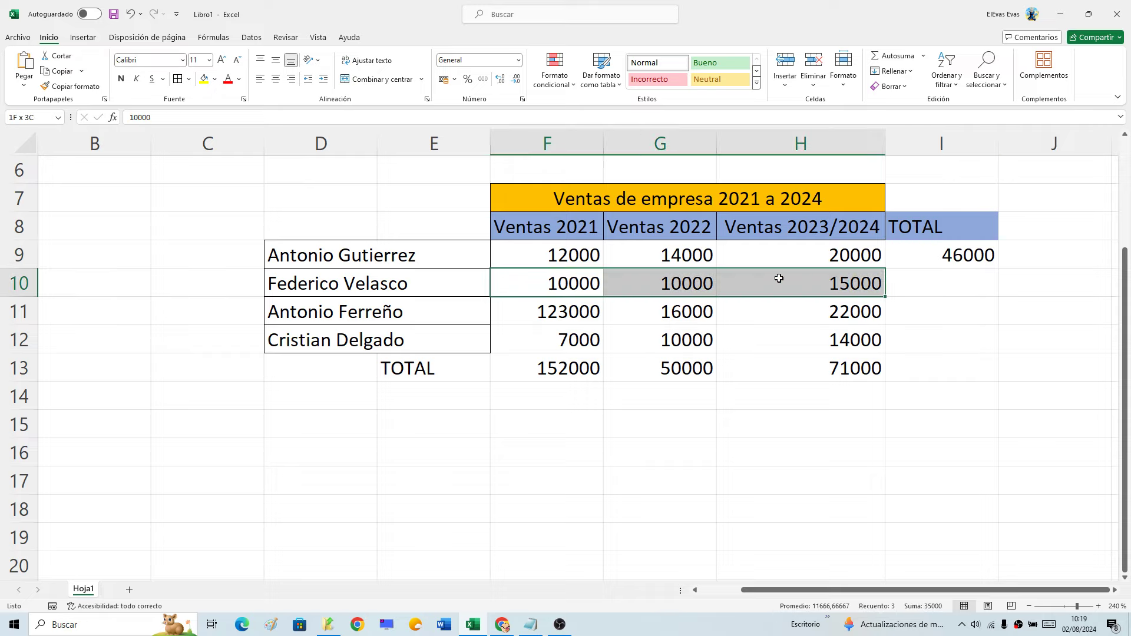
left_click(891, 56)
left_click_drag(555, 318, 818, 318)
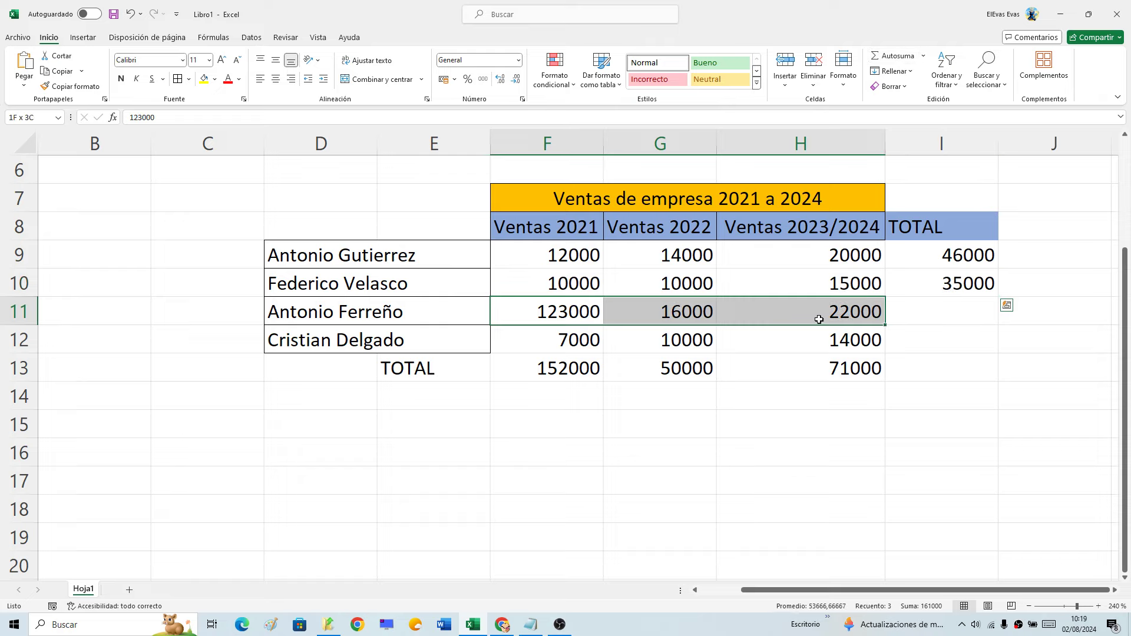
left_click(891, 56)
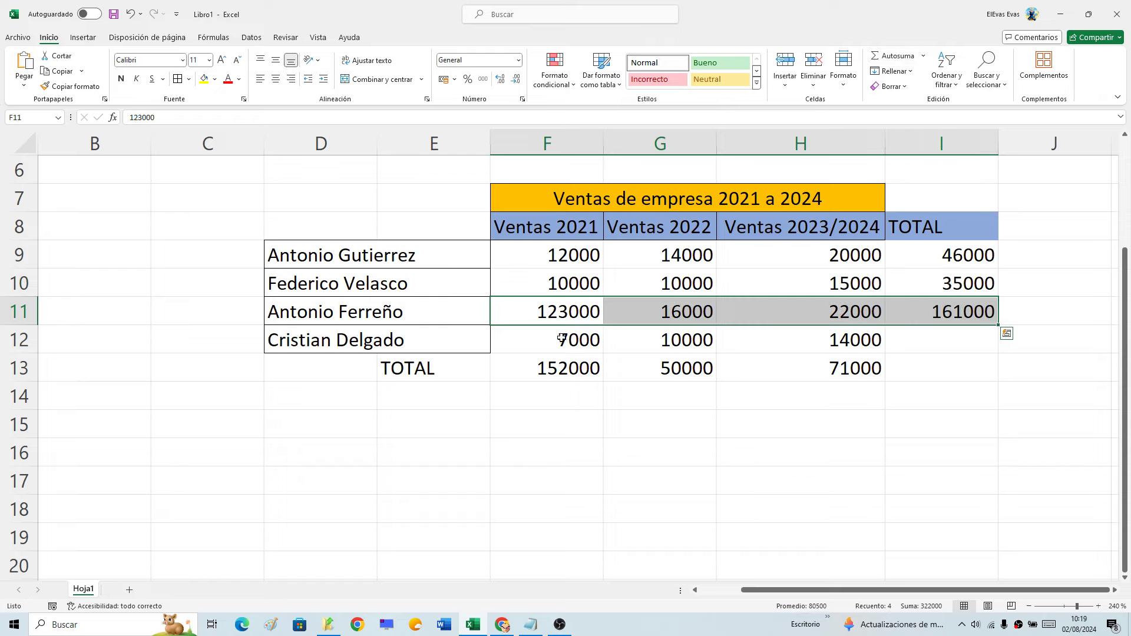
left_click_drag(562, 339, 803, 328)
left_click(891, 56)
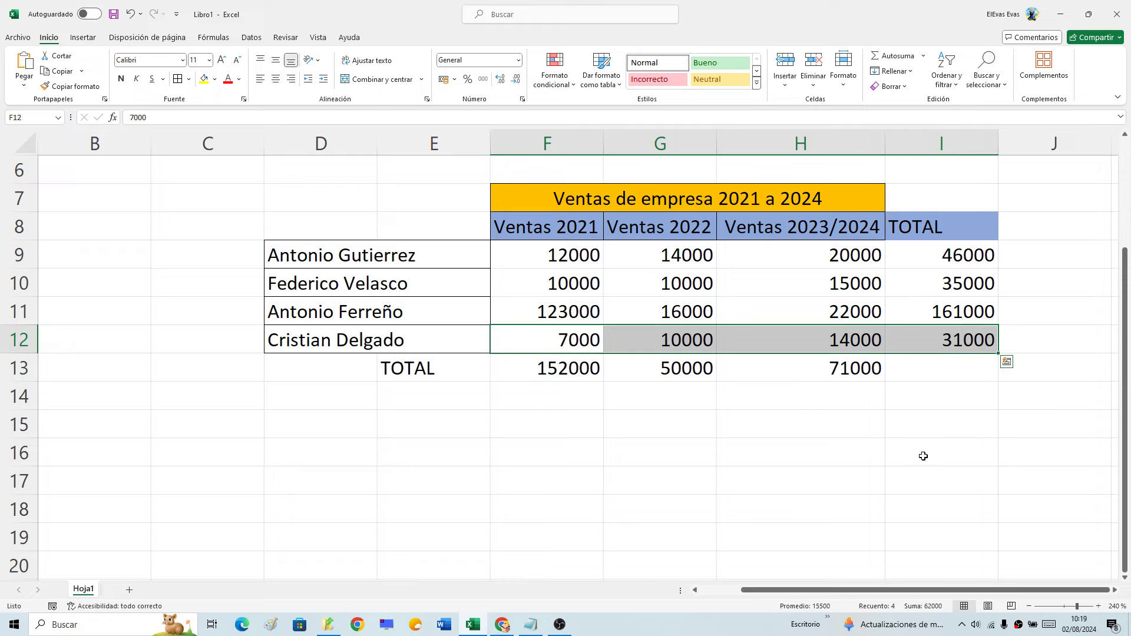
left_click(923, 457)
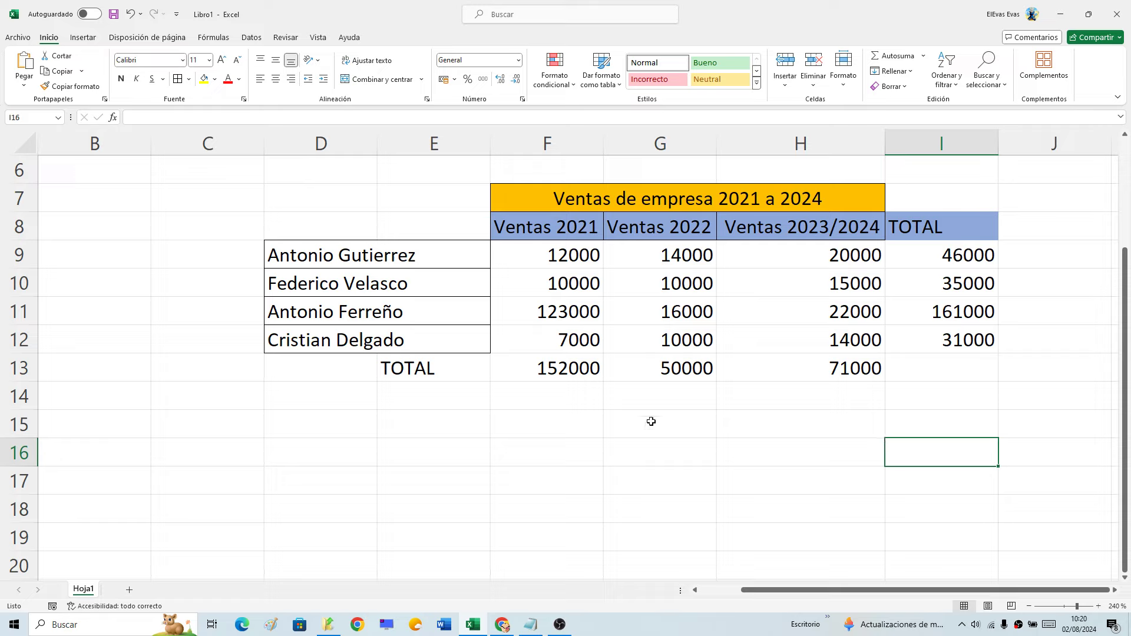
Fill the TOTAL label in E13 light blue
left_click(416, 361)
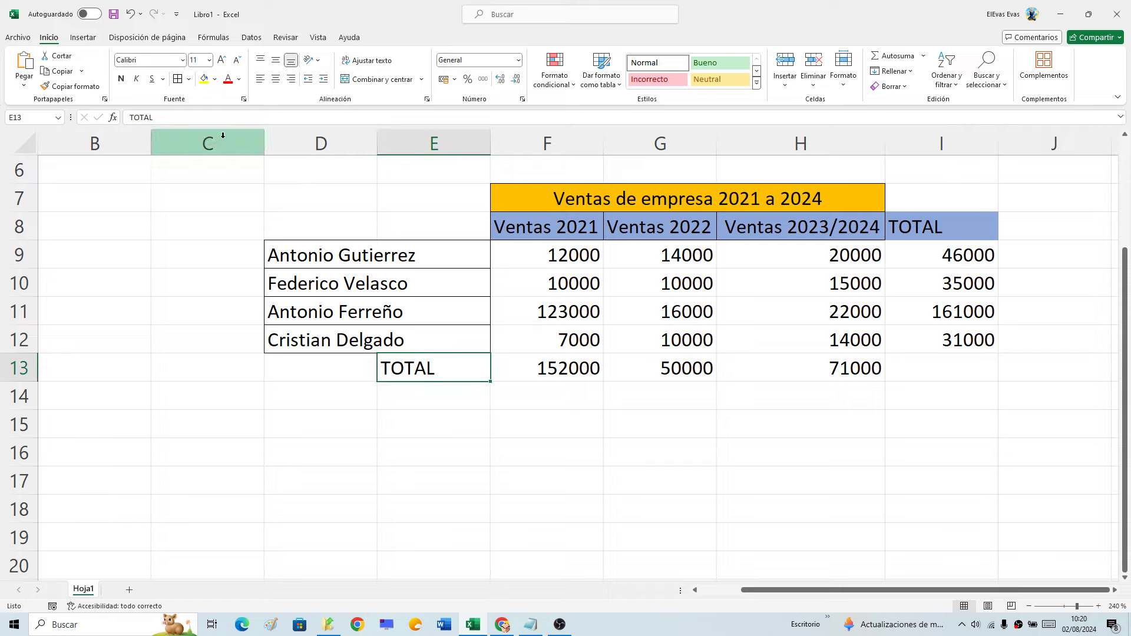
left_click(214, 80)
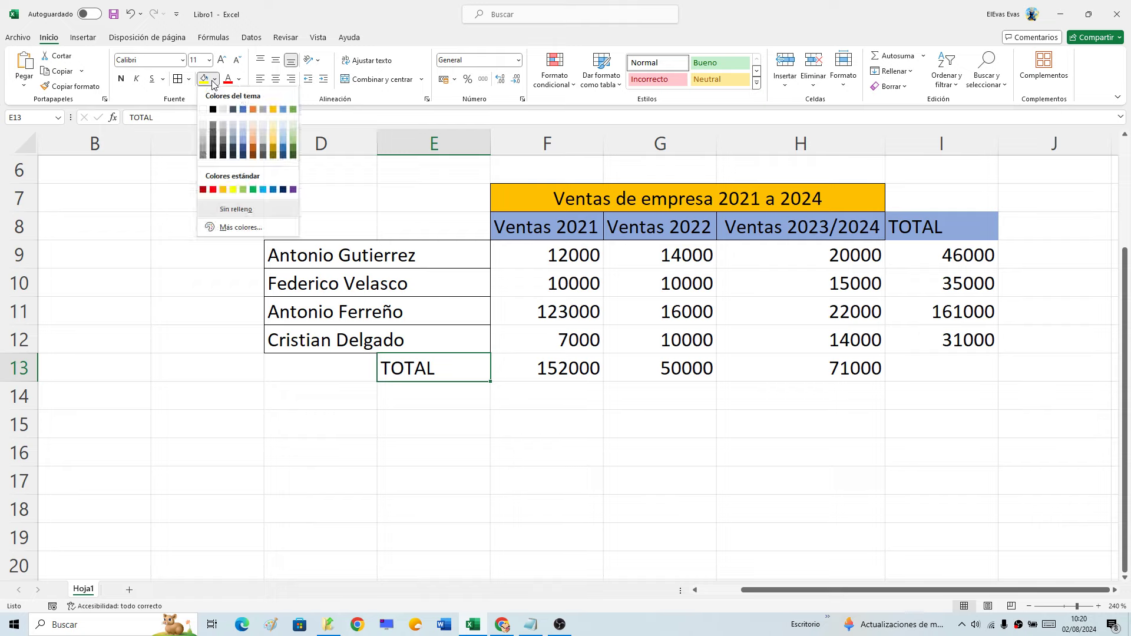
left_click(242, 139)
left_click(538, 293)
Fill the yearly totals F13:H13 green
left_click_drag(533, 369, 796, 364)
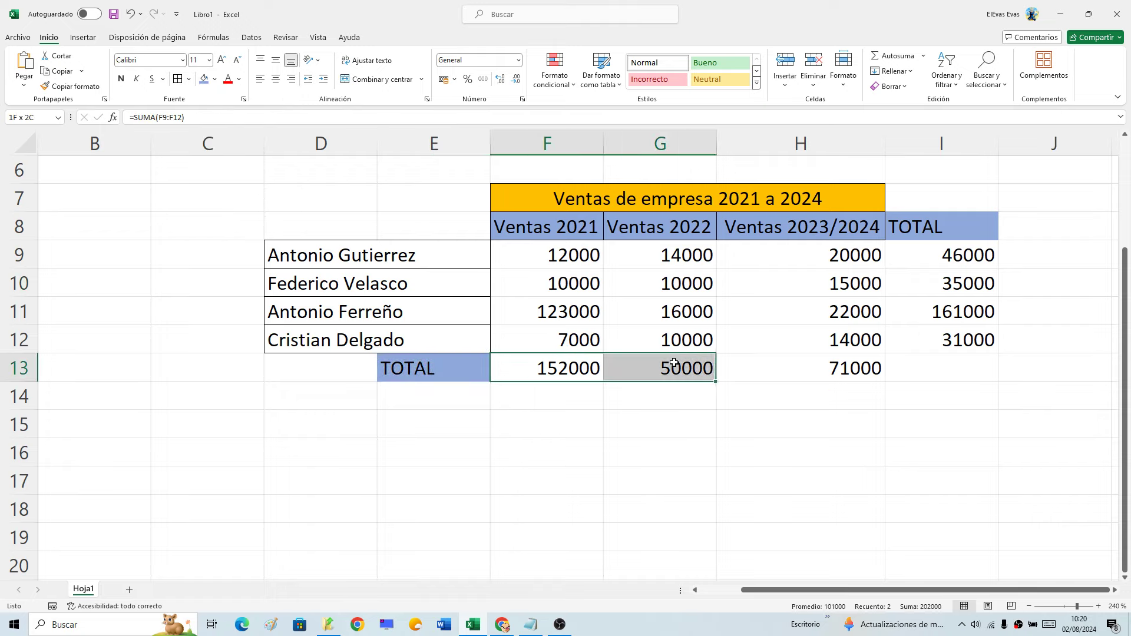
left_click(214, 79)
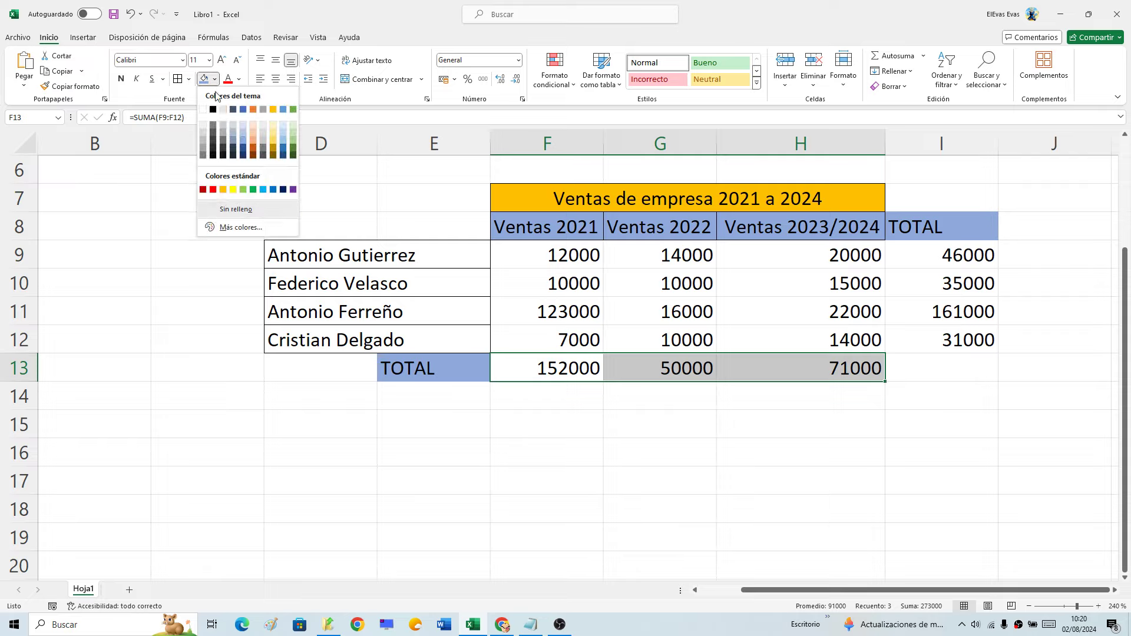
left_click(254, 189)
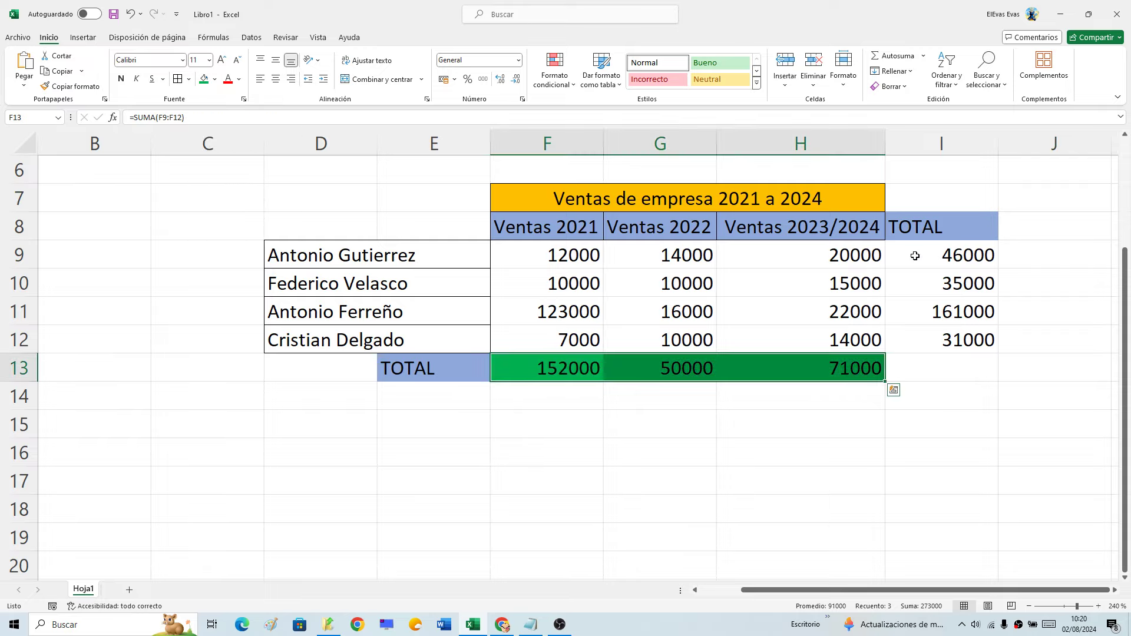
Fill the per-person totals I9:I12 purple
left_click_drag(916, 252, 960, 337)
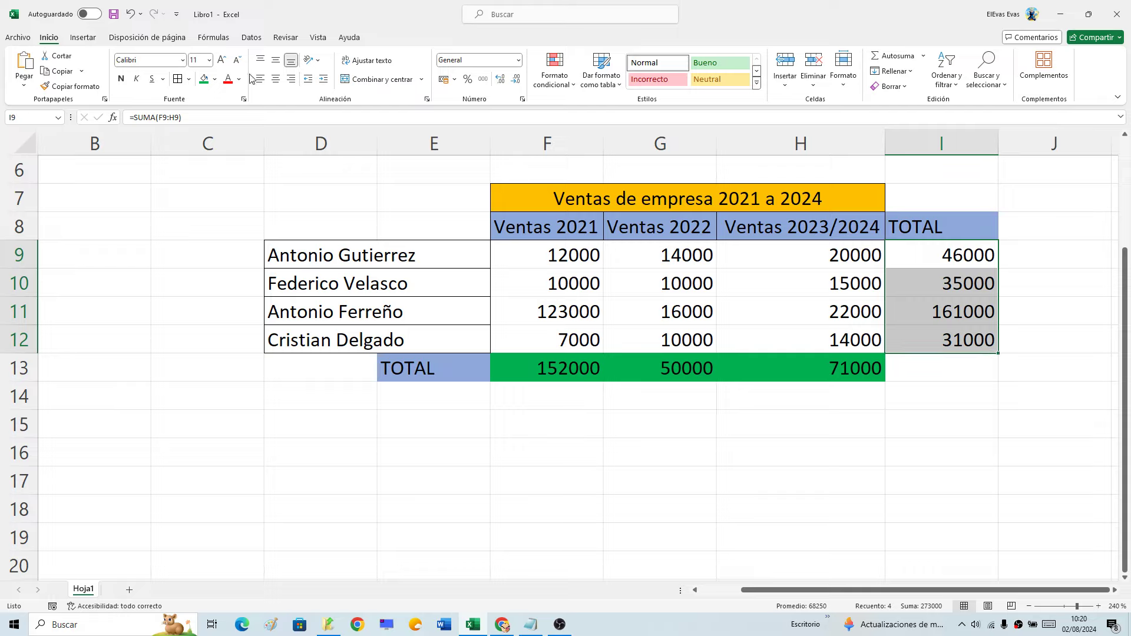
left_click(214, 79)
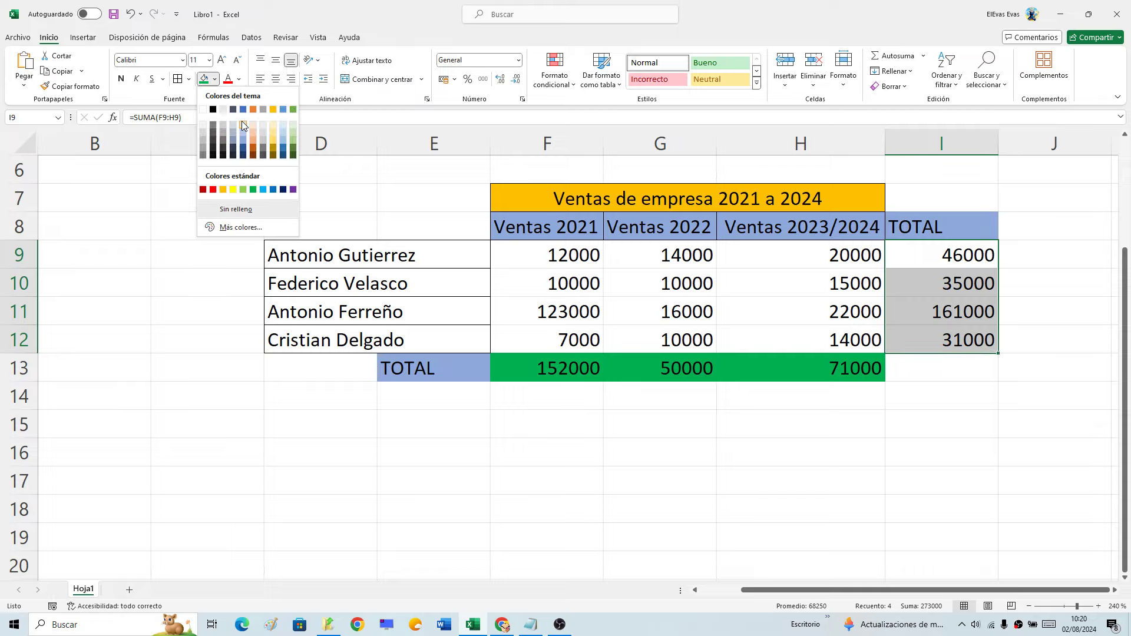
left_click(294, 190)
left_click(484, 434)
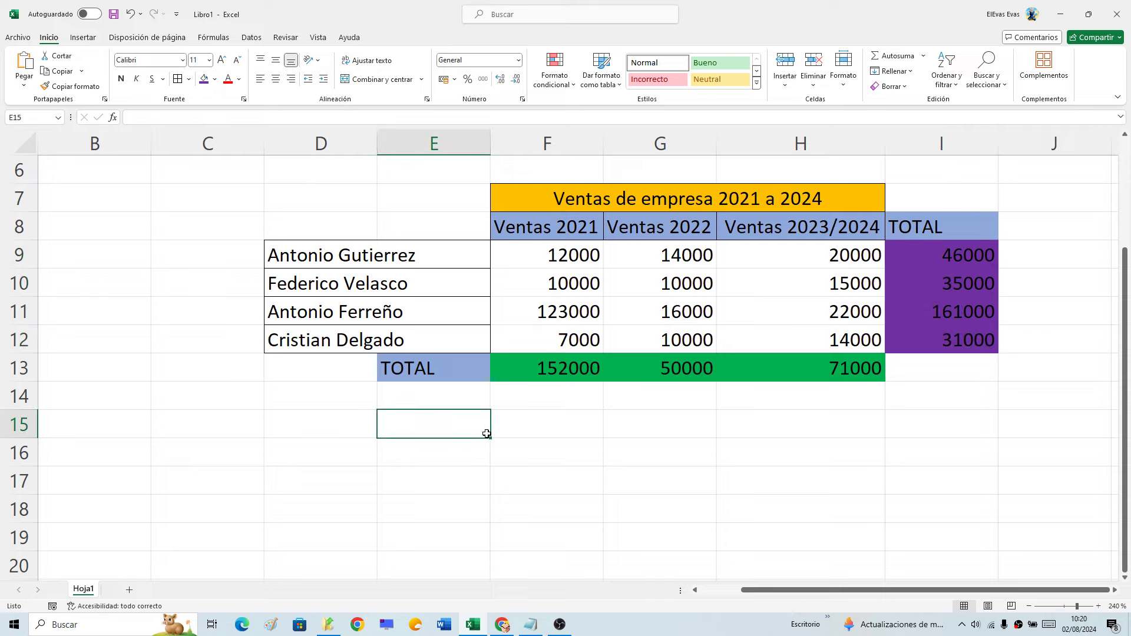